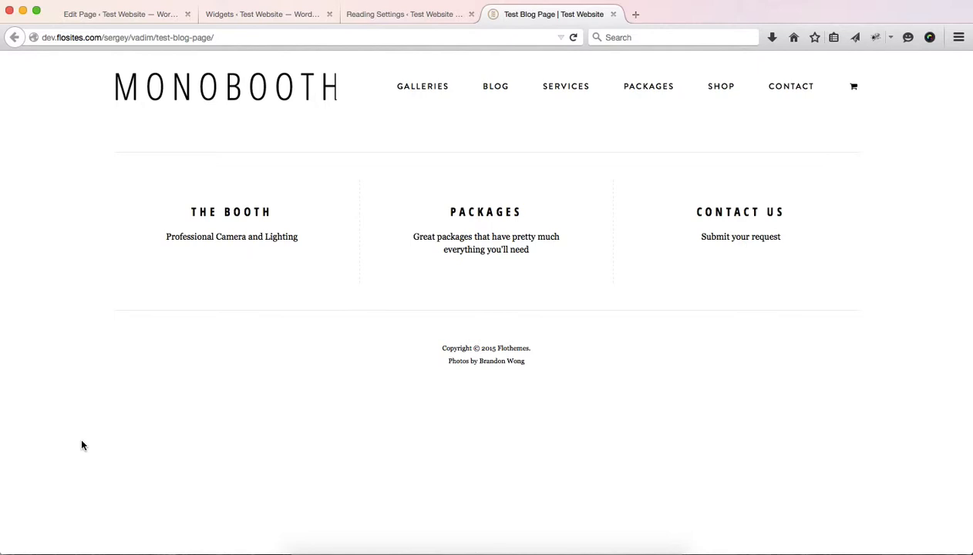
Switch to the Test Blog Page editor and look through the available page templates
key(ctrl+Tab)
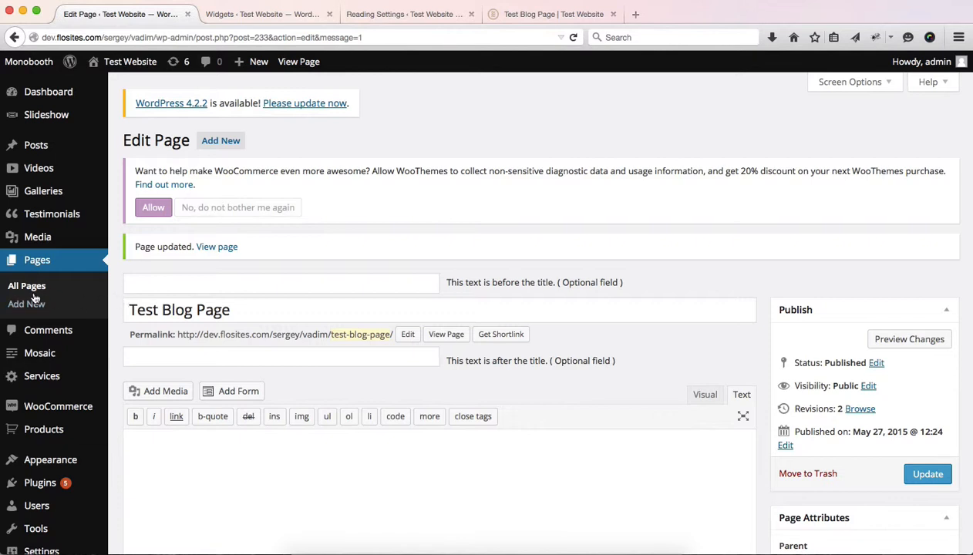
click(231, 312)
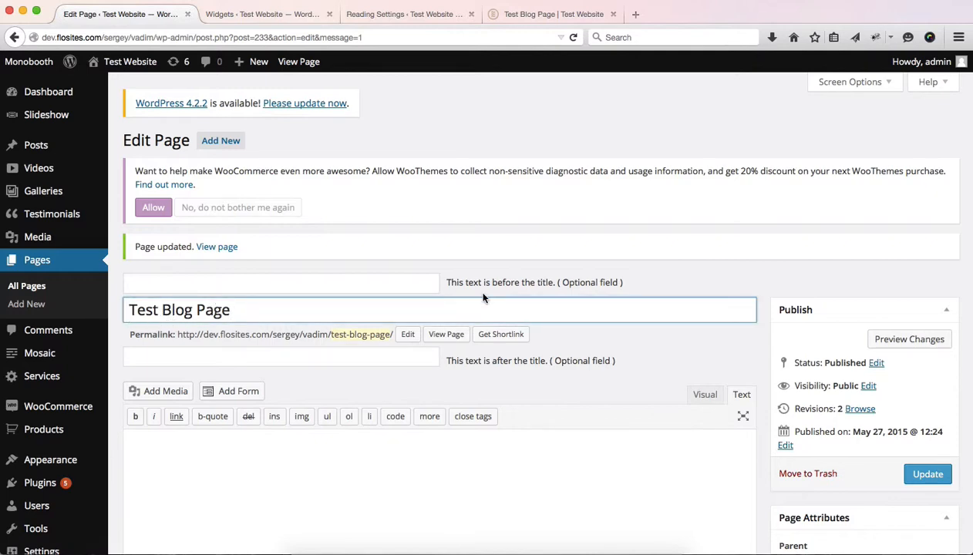
scroll(485, 297, down, 5)
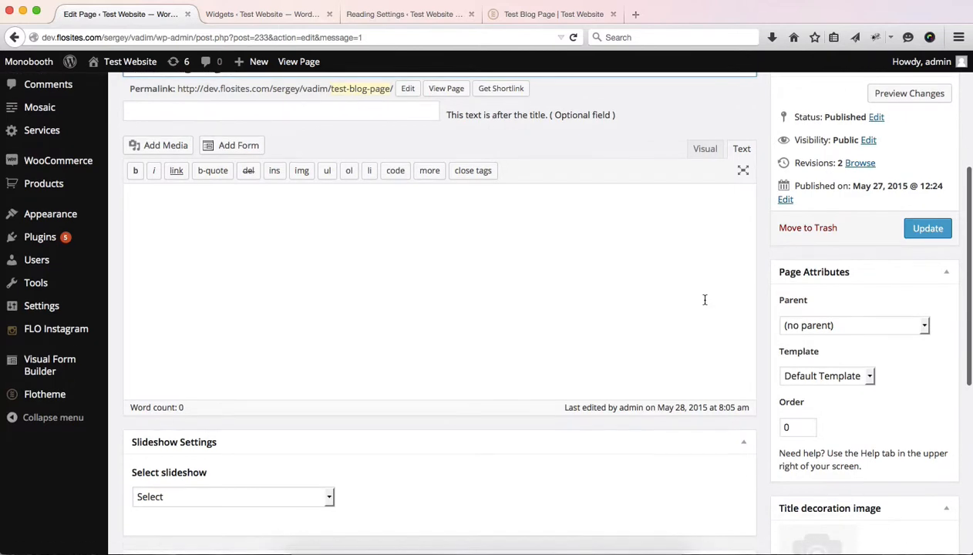
scroll(887, 367, down, 1)
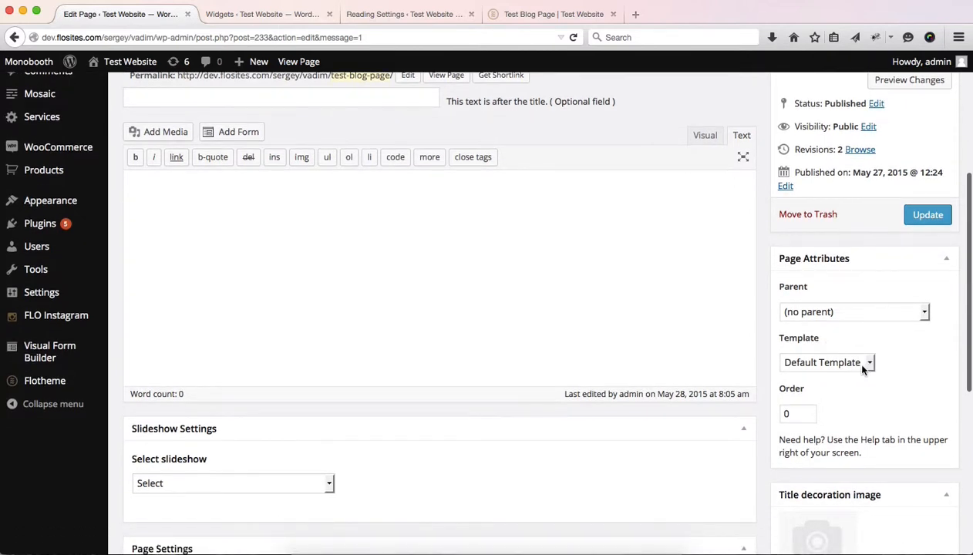
click(861, 367)
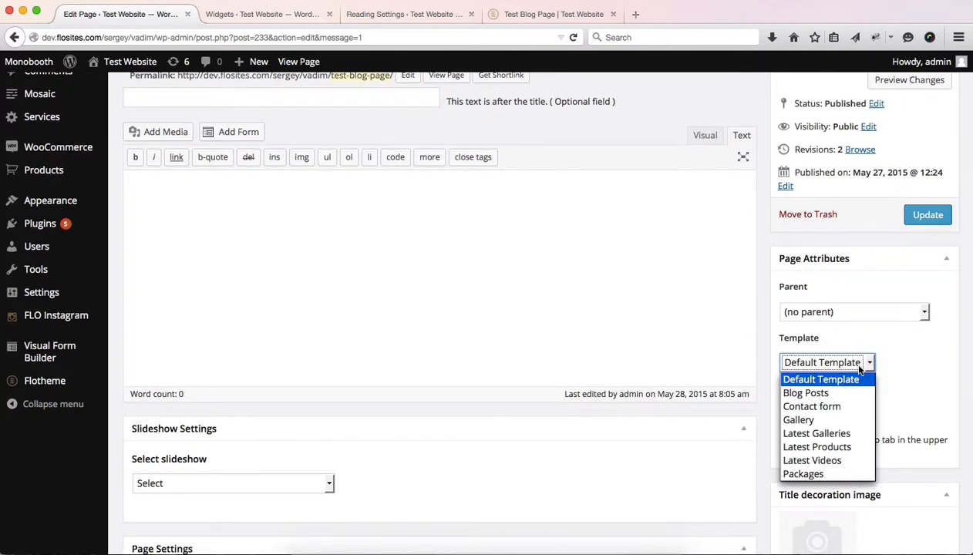
click(860, 371)
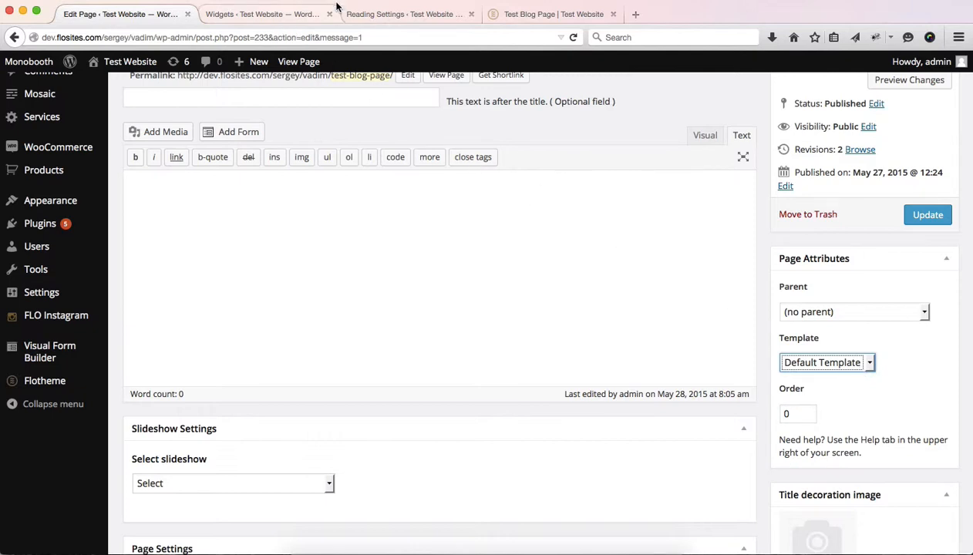
Select Test Blog Page as the posts page in the Reading settings without saving
click(364, 20)
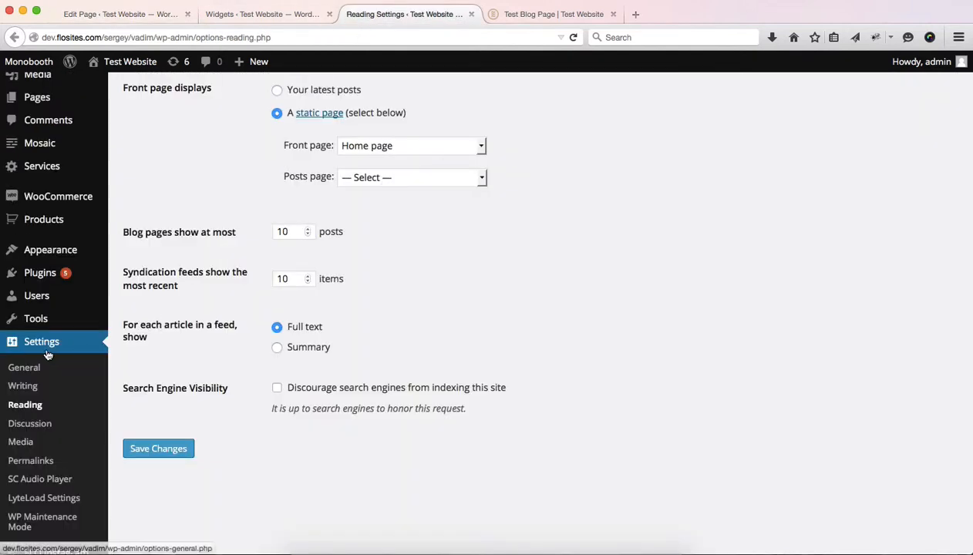
click(369, 178)
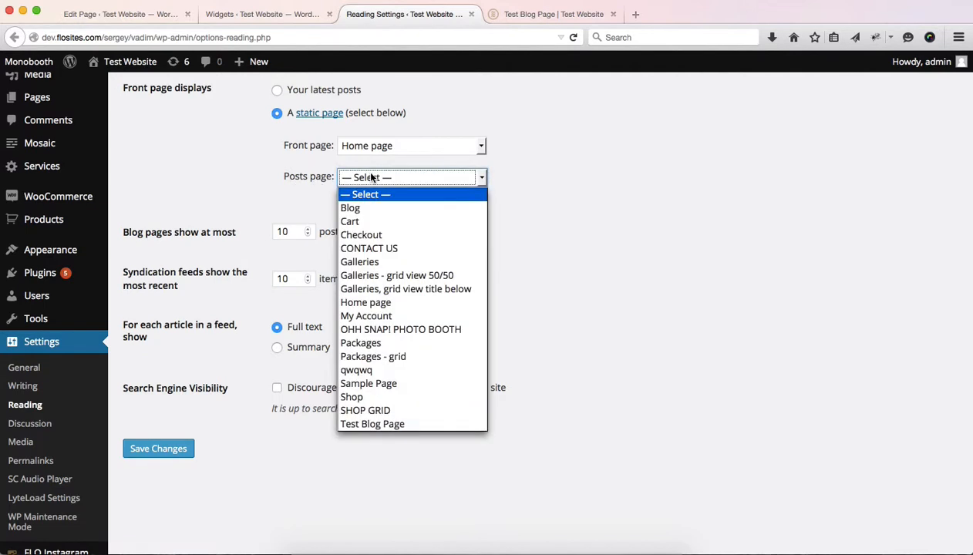
click(363, 426)
scroll(321, 312, down, 3)
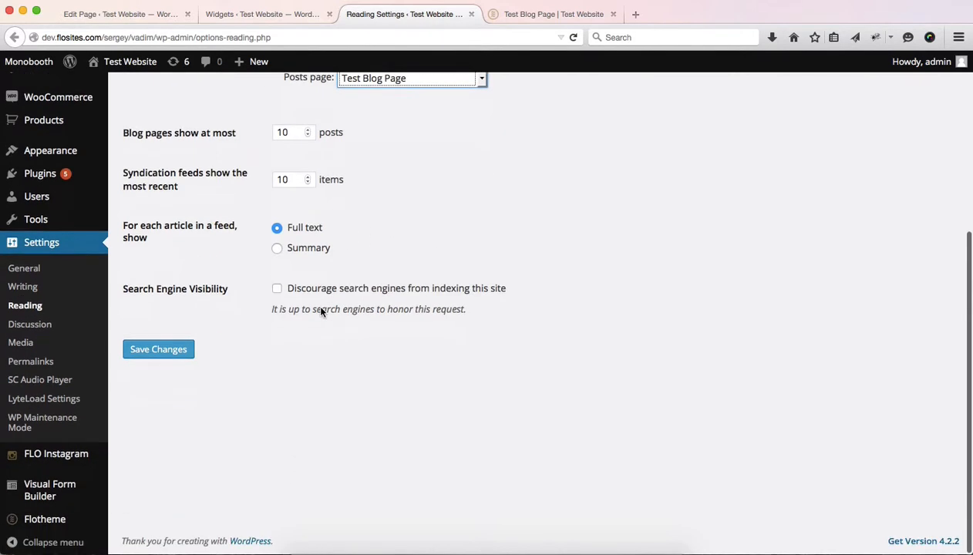
mouse_move(46, 522)
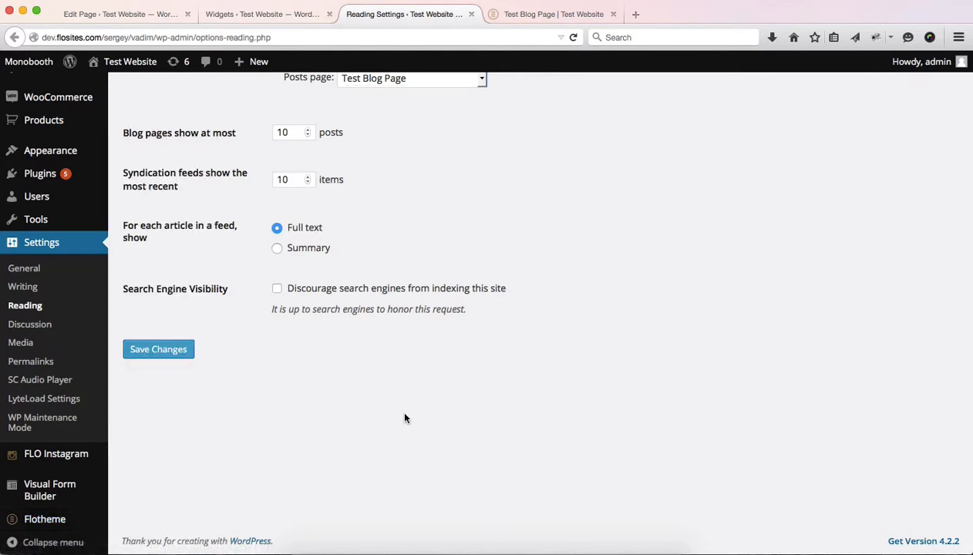
Reset the posts page in the Reading settings to the empty Select option
scroll(399, 406, up, 7)
click(374, 316)
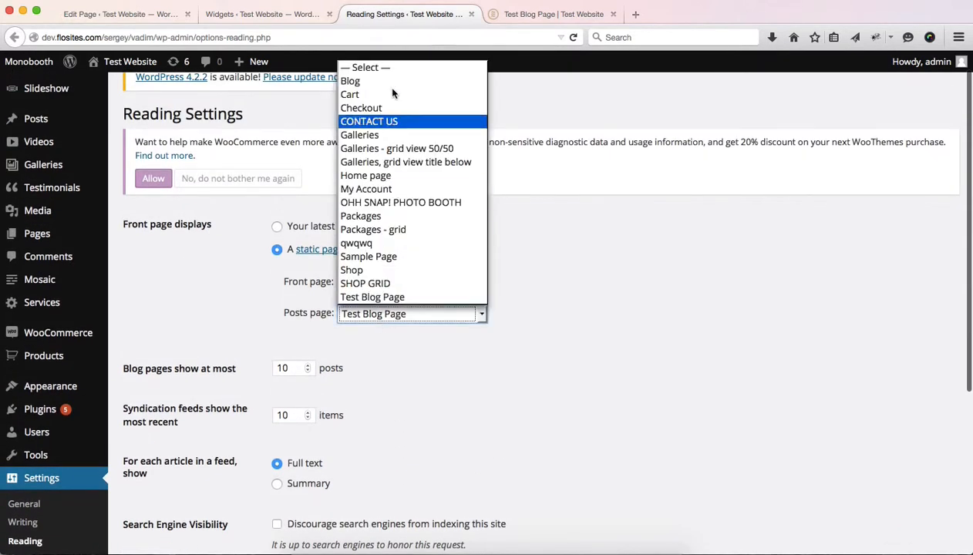
click(387, 67)
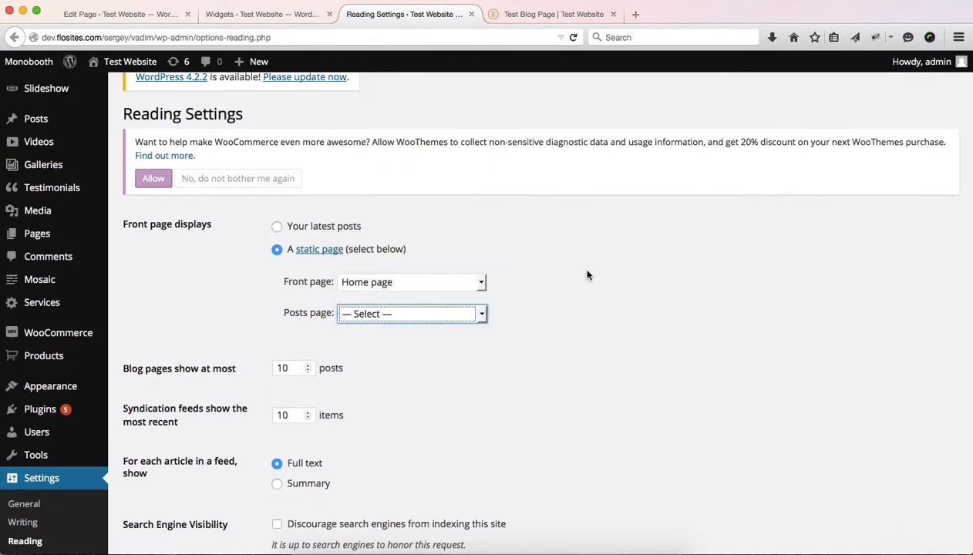
Set the template of Test Blog Page to Blog Posts in the page editor
key(super+1)
click(858, 362)
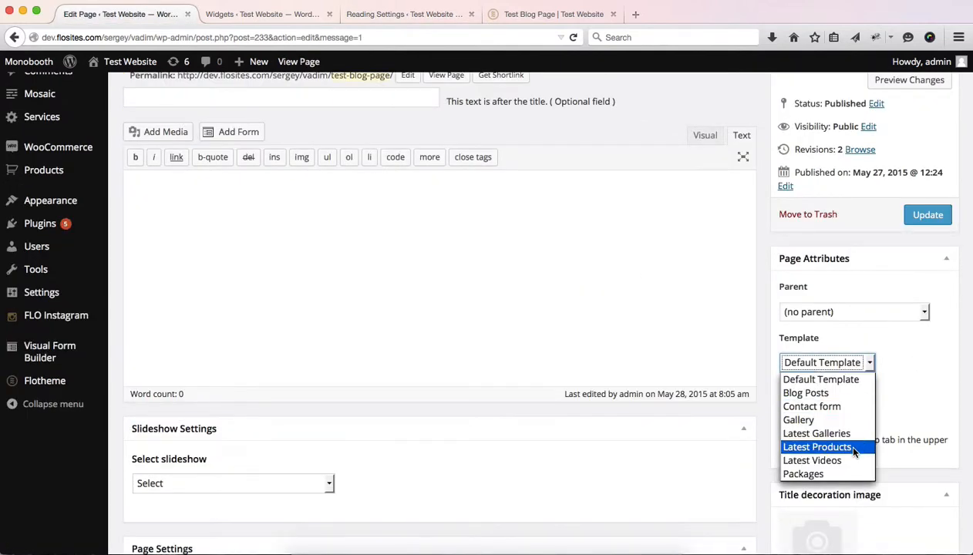
click(809, 393)
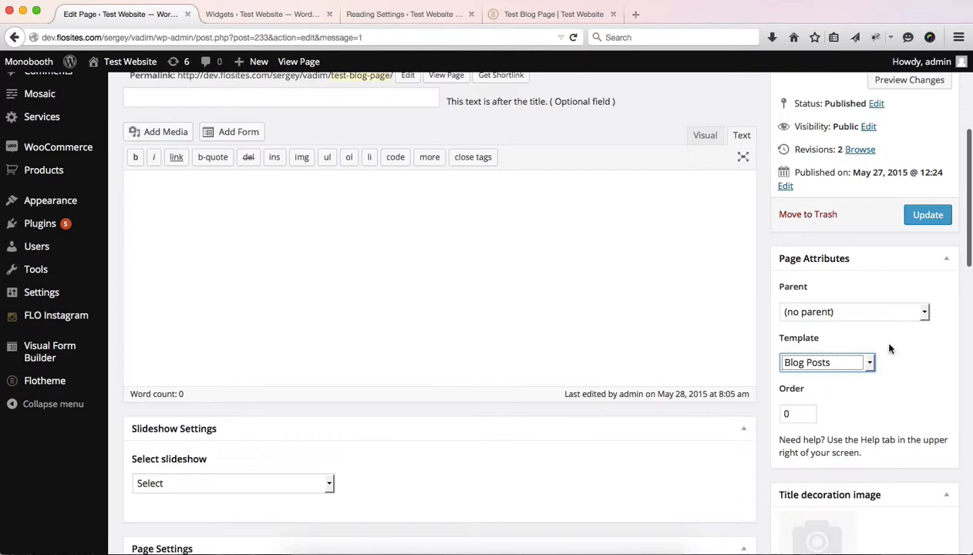
Examine the blog template settings for categories, view type and posts per page, and recheck the static page options in the Reading settings
scroll(879, 345, down, 10)
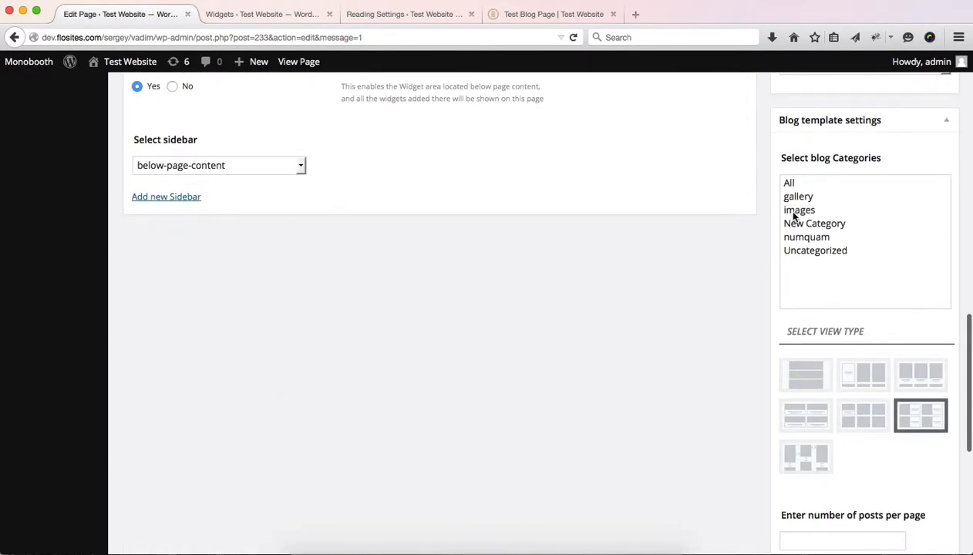
scroll(787, 210, down, 5)
scroll(883, 193, up, 8)
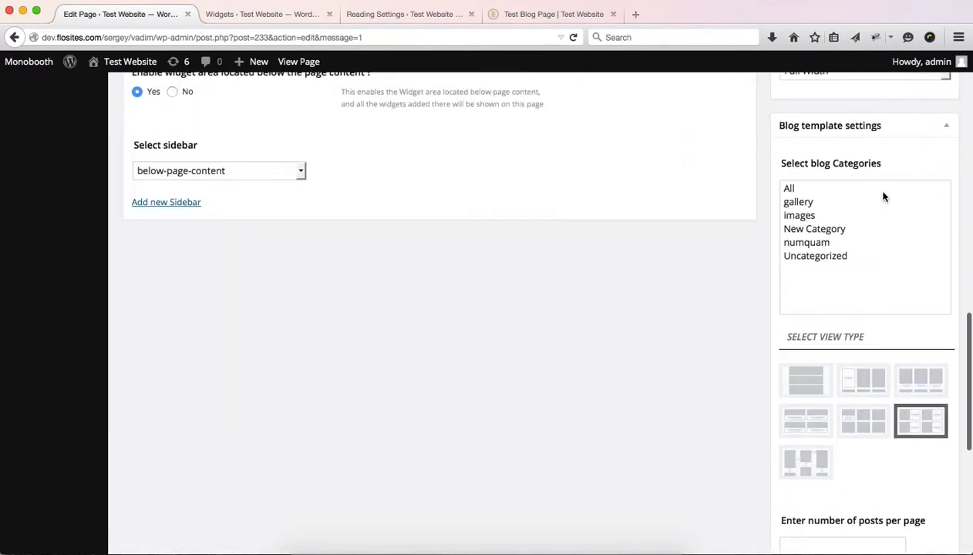
scroll(884, 196, up, 4)
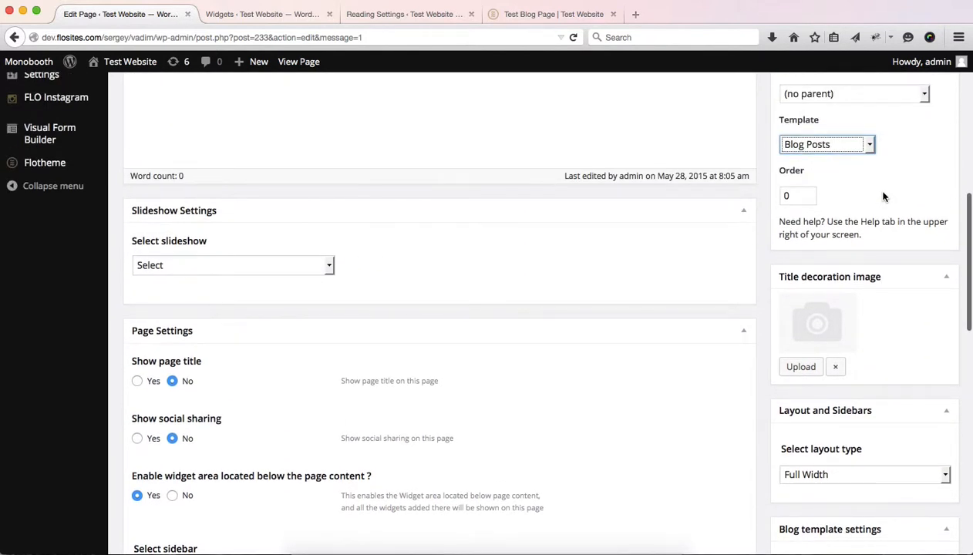
scroll(884, 197, up, 3)
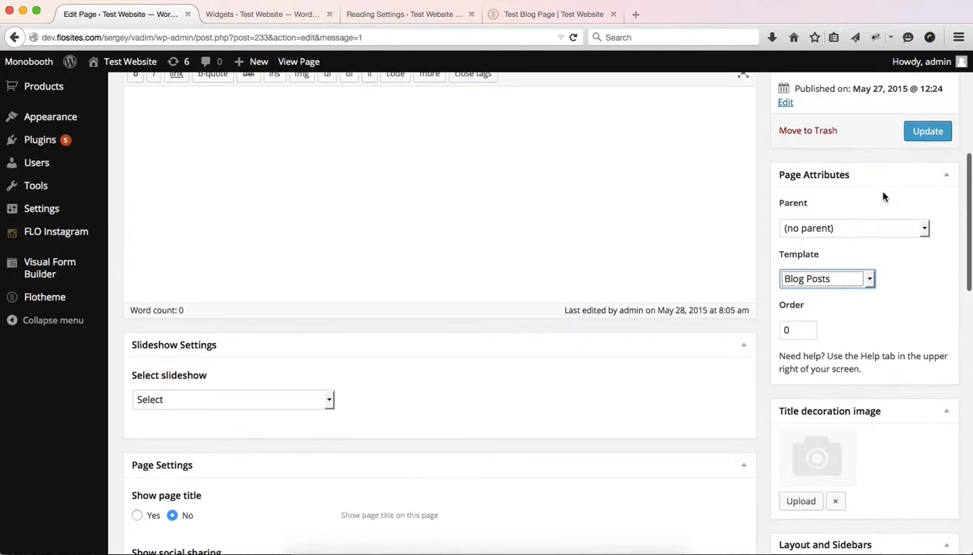
key(ctrl+Tab)
key(ctrl+Tab)
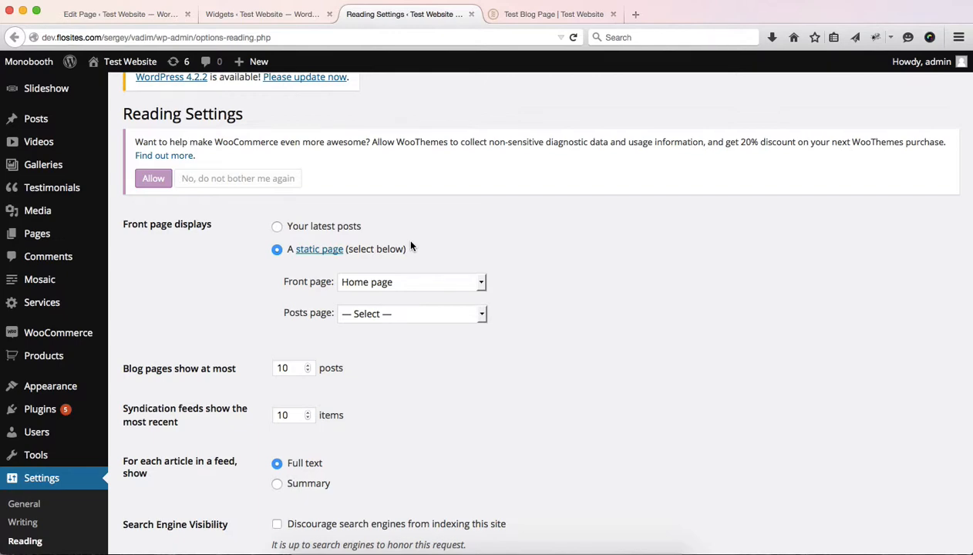
key(super+1)
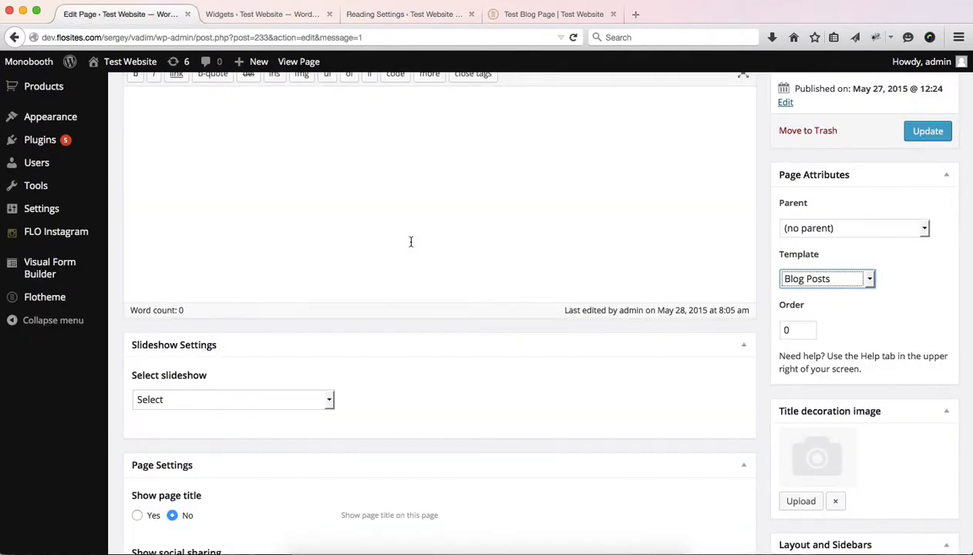
Review the page editor's content area, slideshow settings and the optional text fields before and after the title
scroll(411, 242, up, 3)
click(546, 266)
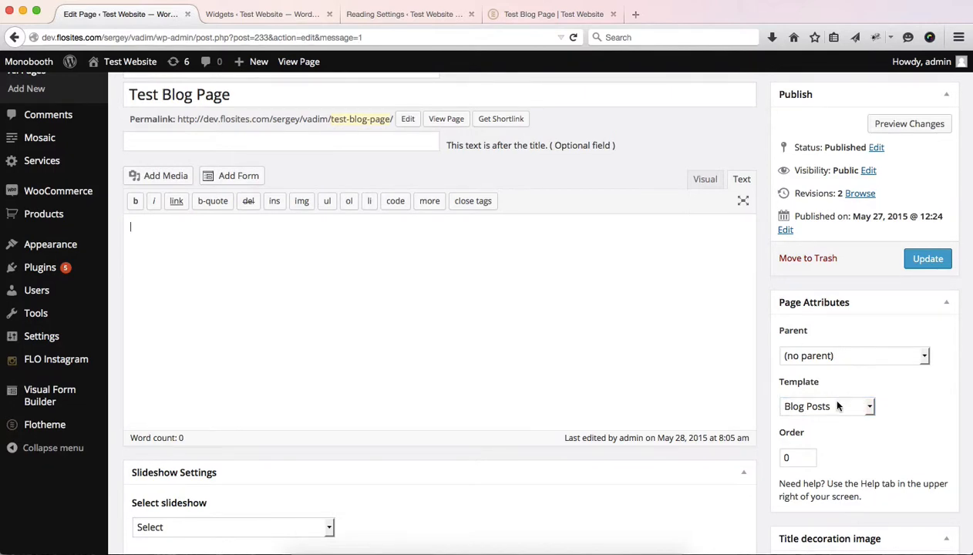
scroll(545, 336, down, 3)
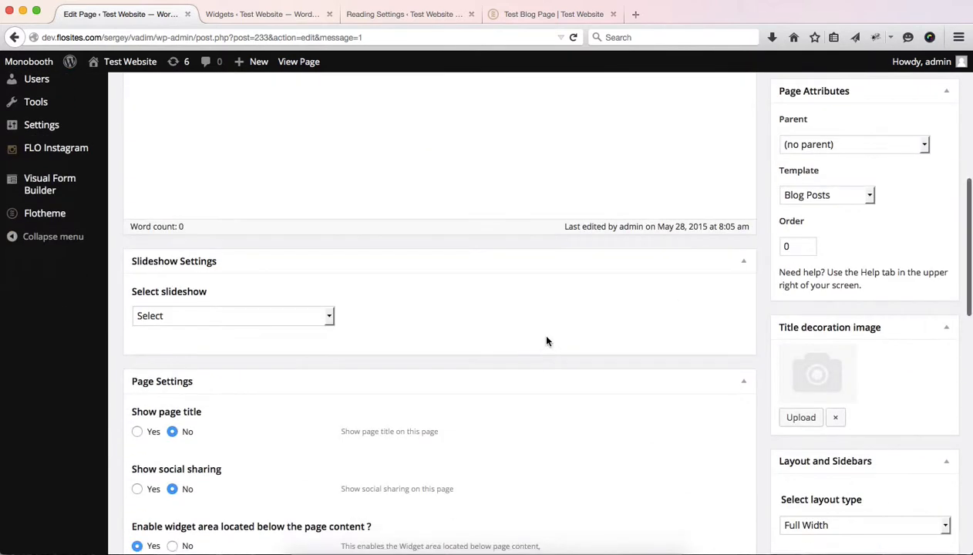
scroll(420, 309, down, 1)
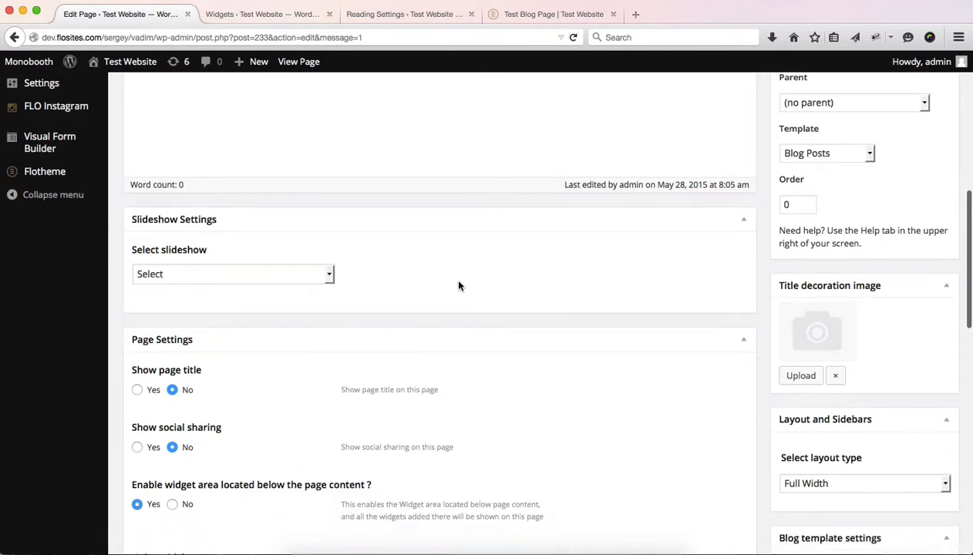
scroll(458, 284, up, 5)
scroll(459, 286, up, 1)
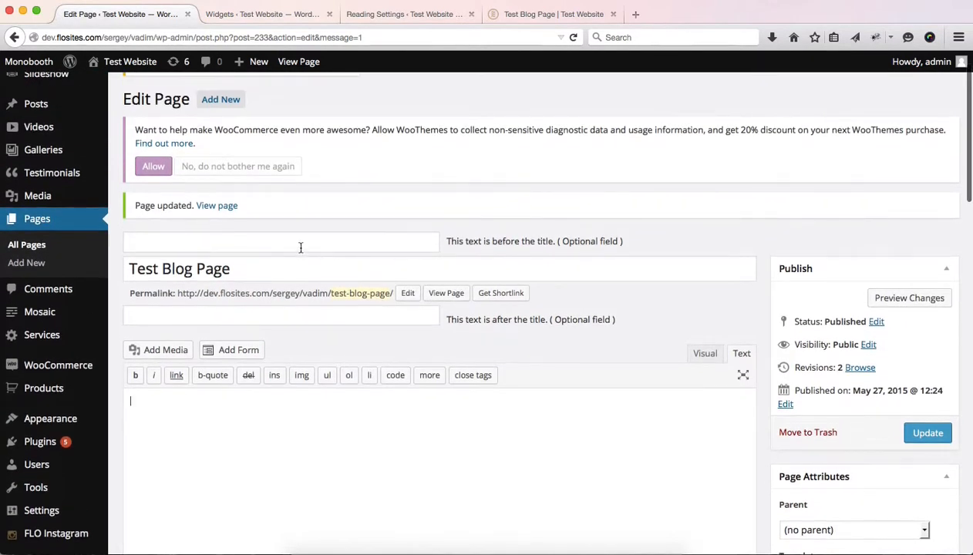
click(301, 247)
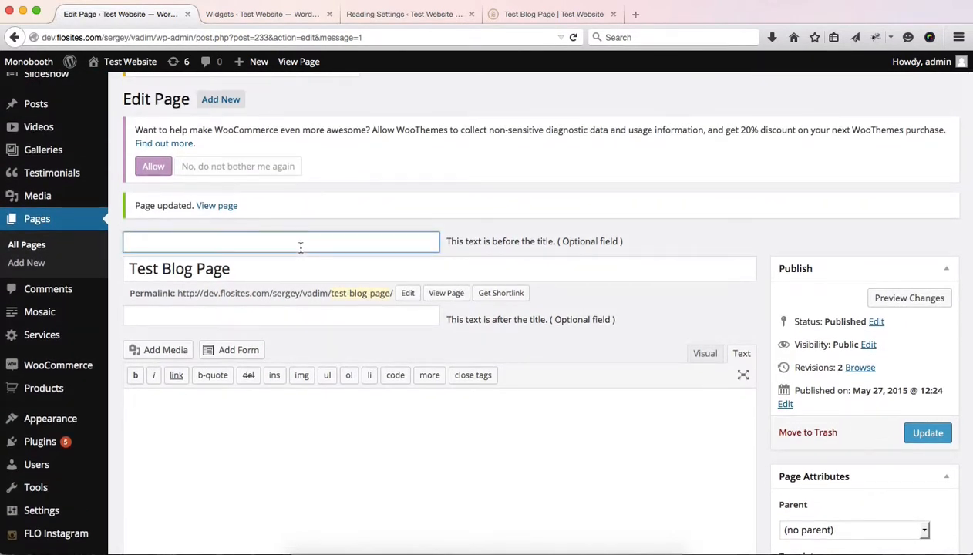
click(239, 313)
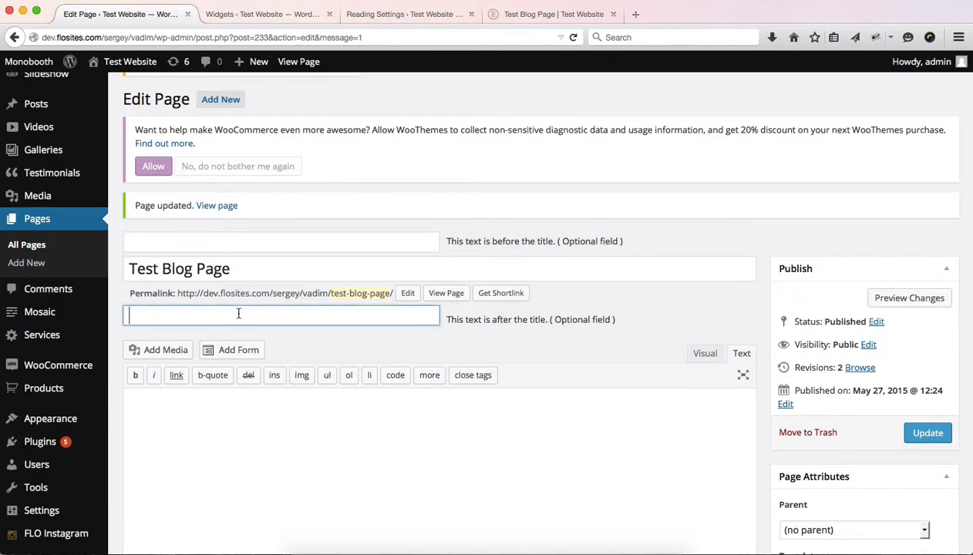
Disable the widget area located below the page content in the page settings
scroll(238, 313, down, 10)
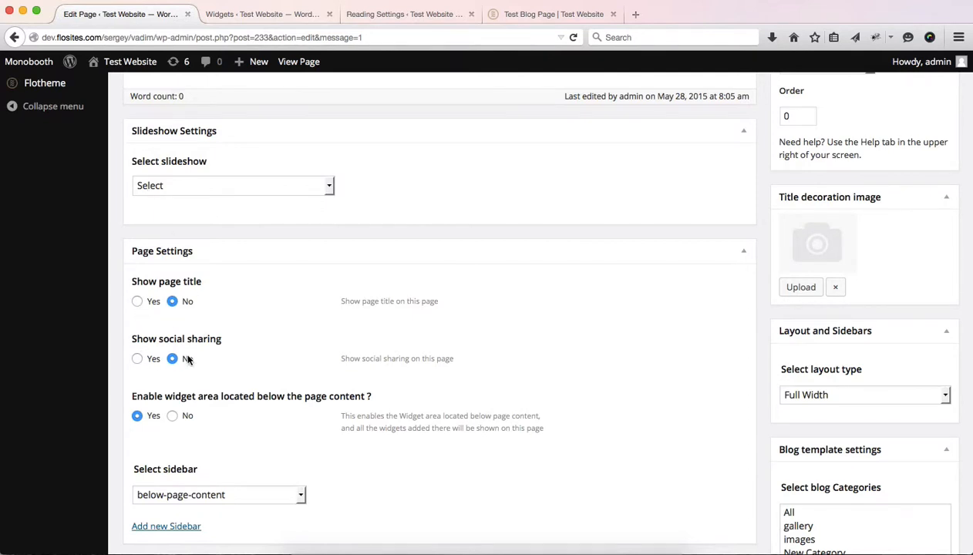
scroll(204, 360, down, 3)
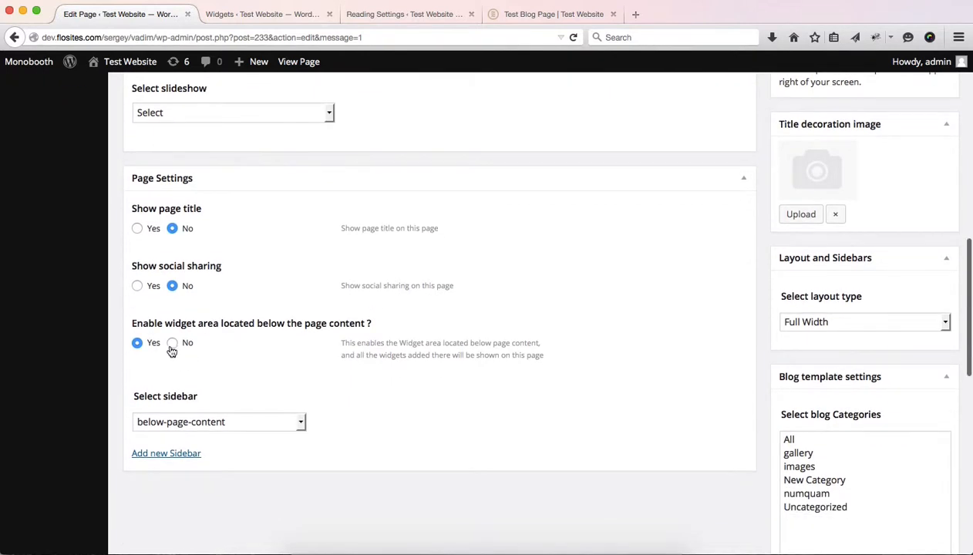
click(171, 344)
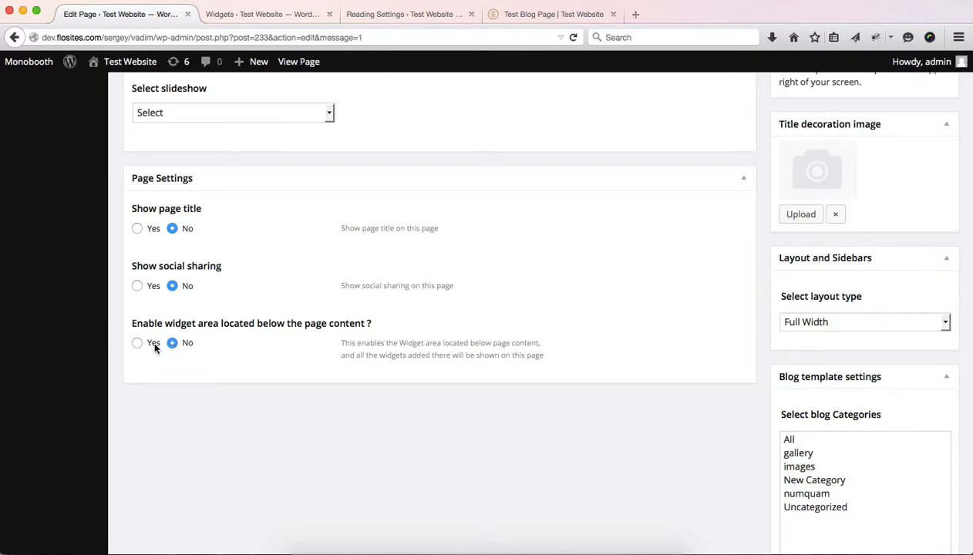
Switch to the Widgets page, collapse the Main Sidebar and view the Below Page content sidebar
click(261, 13)
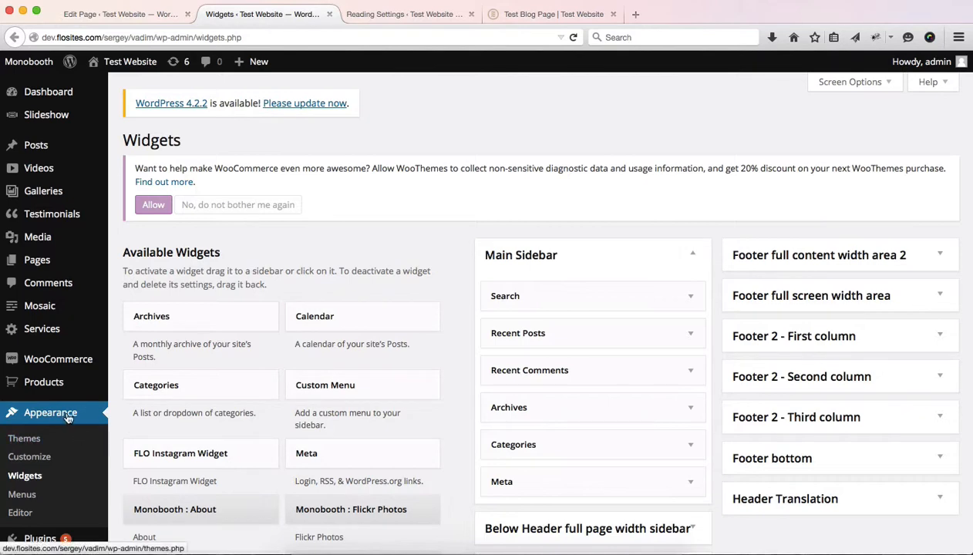
click(680, 255)
scroll(686, 258, down, 3)
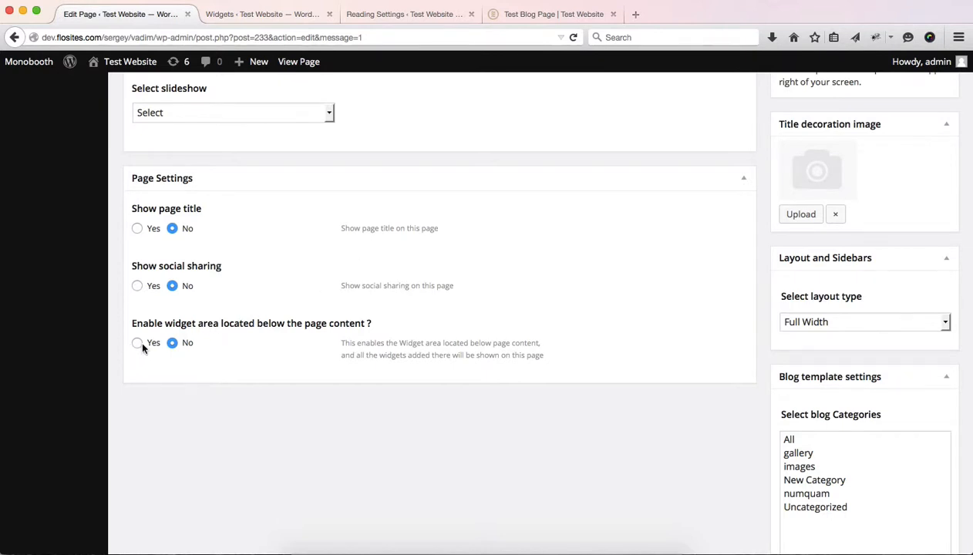
Re-enable the widget area located below the page content in the page settings
click(138, 344)
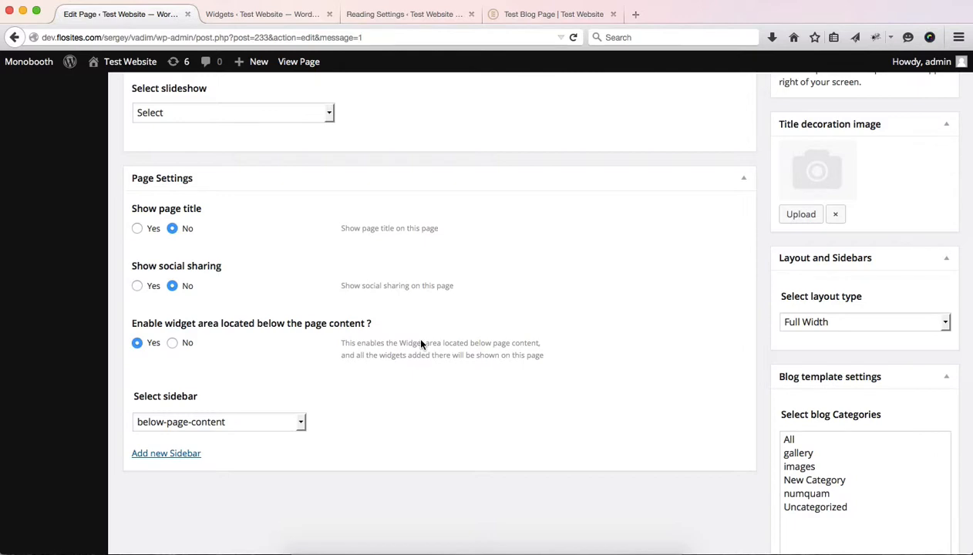
Return to the Widgets page and look through the list of available widgets
key(ctrl+Tab)
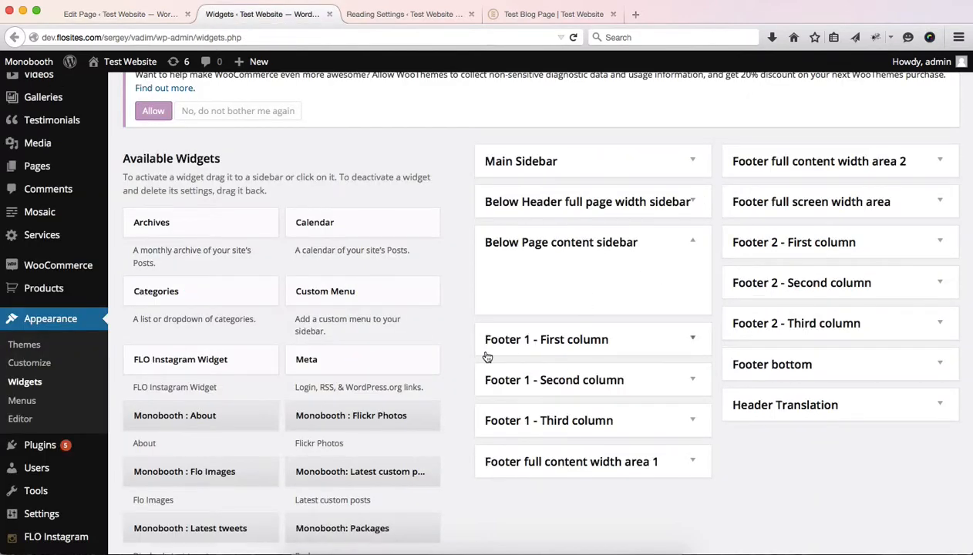
key(ctrl+minus)
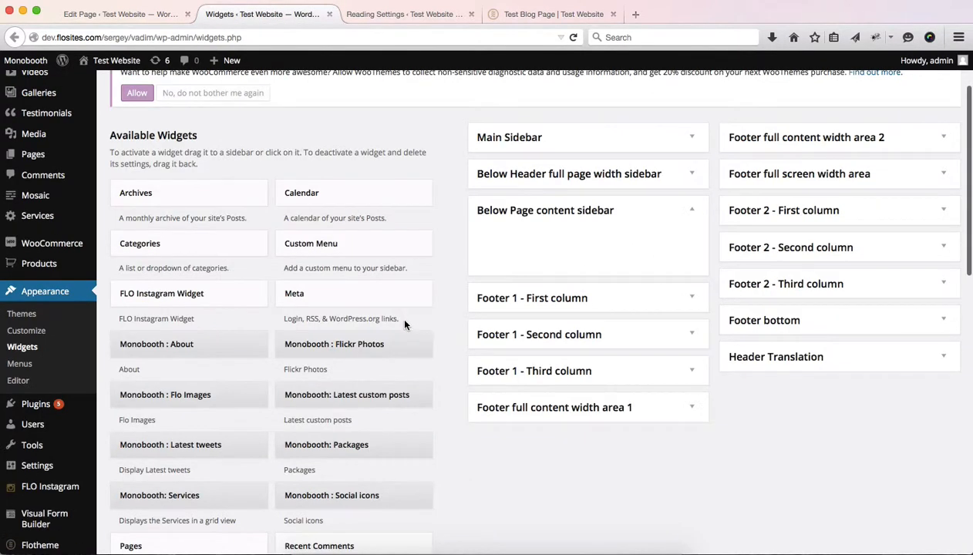
scroll(405, 324, down, 5)
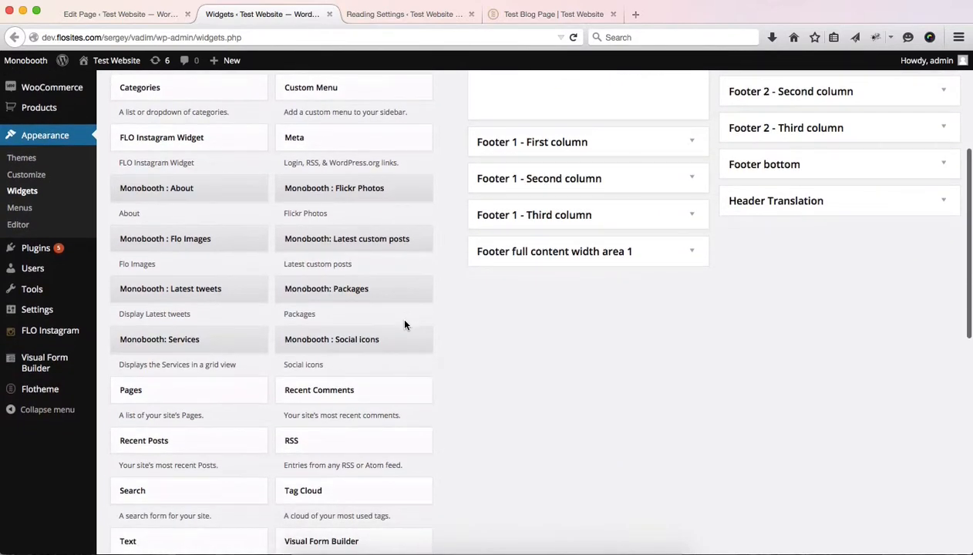
Add a Text widget to the Below Page content sidebar, paste in the image code from the Footer full screen width area's Text widget, and save it
drag(235, 543, 580, 93)
scroll(719, 242, up, 5)
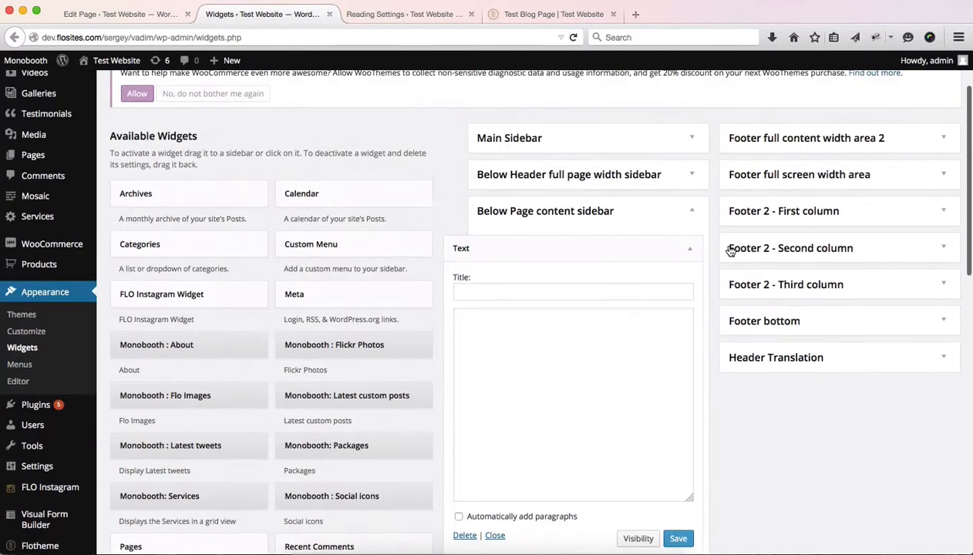
click(936, 177)
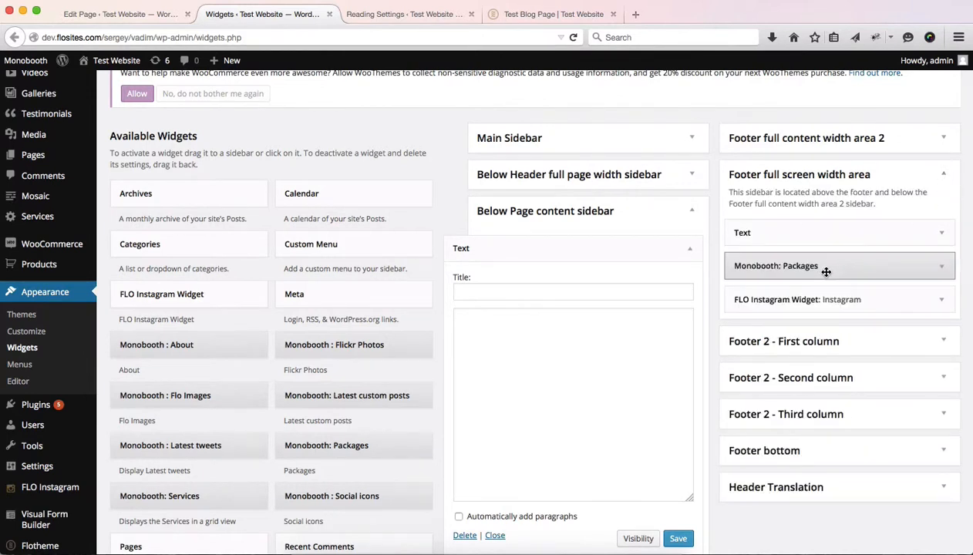
click(940, 233)
triple_click(819, 355)
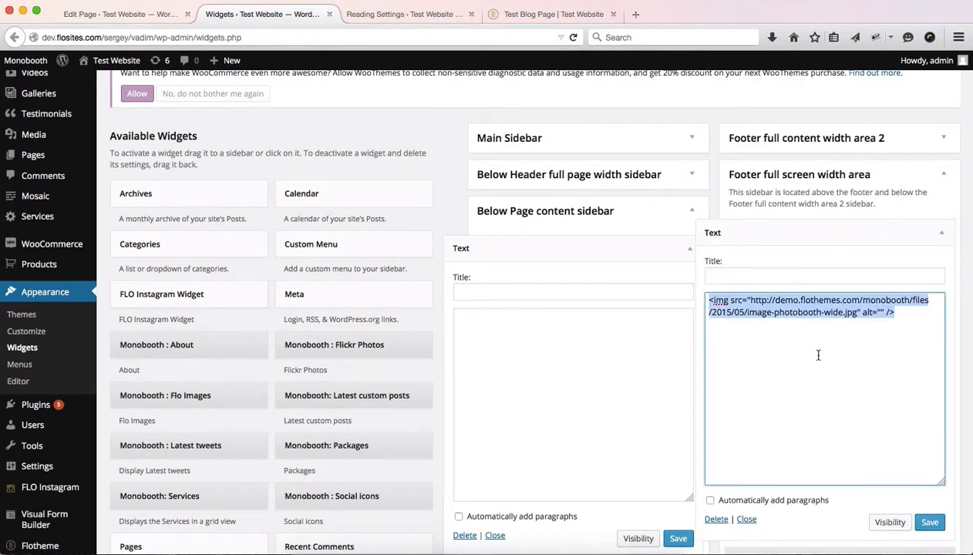
key(super+c)
click(598, 372)
key(super+v)
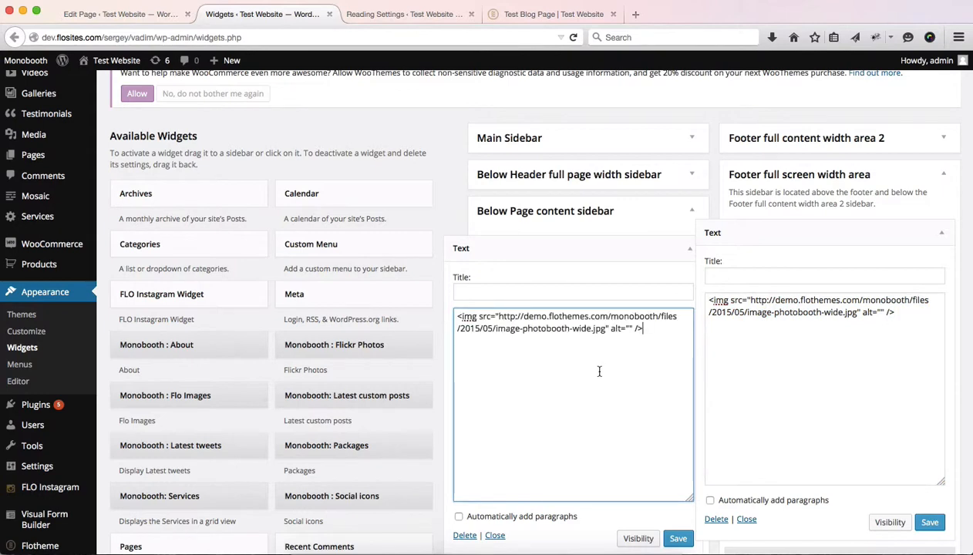
scroll(689, 400, down, 1)
scroll(689, 400, down, 3)
click(678, 433)
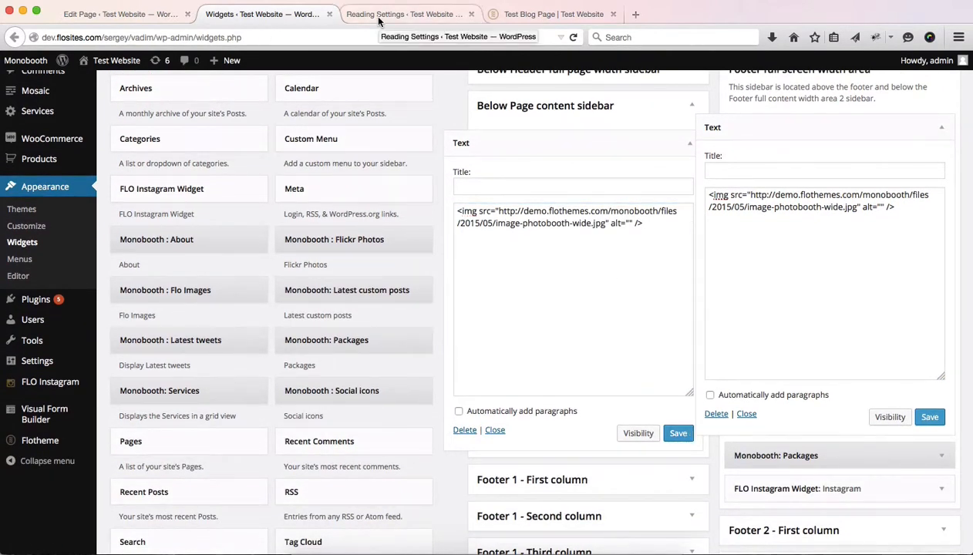
Return to the page editor, set the page's template to Default Template and update the page
click(123, 16)
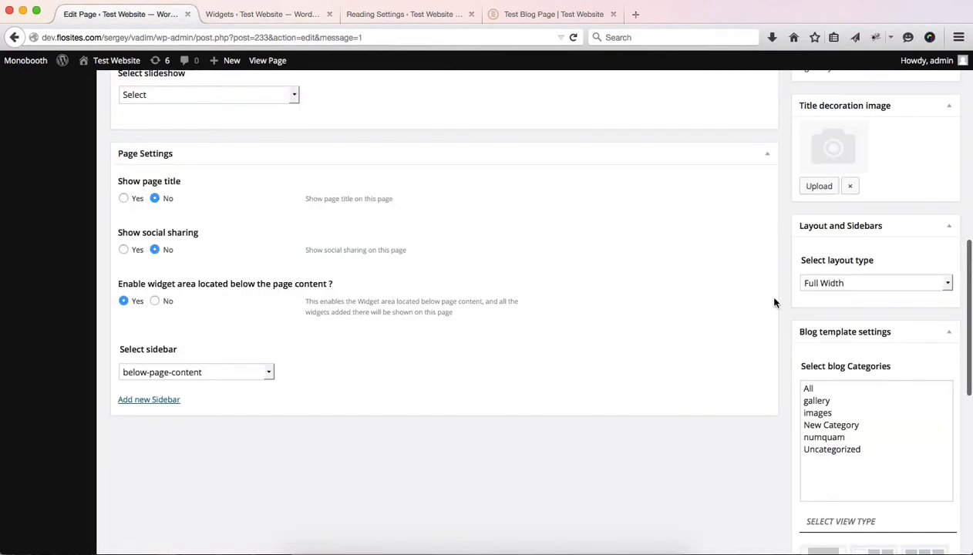
scroll(773, 301, up, 5)
scroll(773, 299, up, 3)
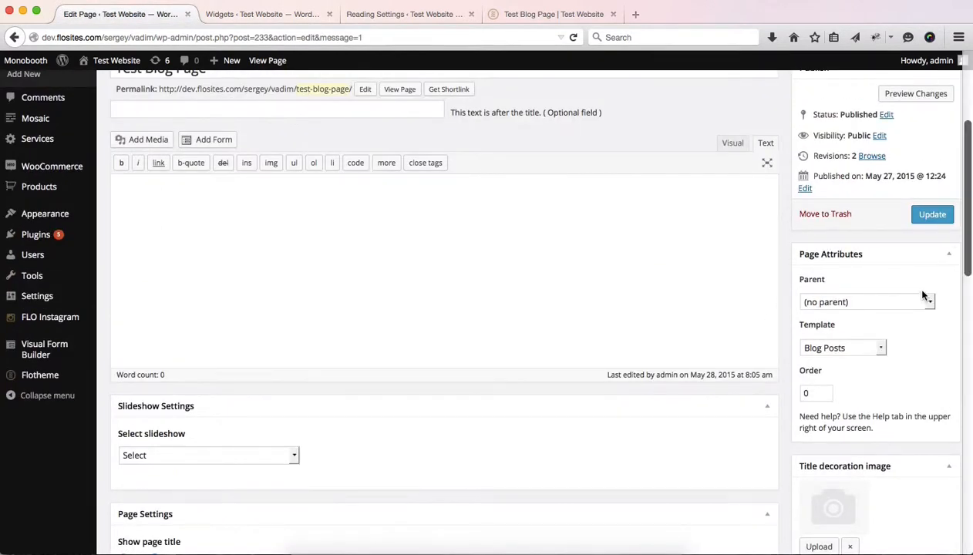
click(874, 349)
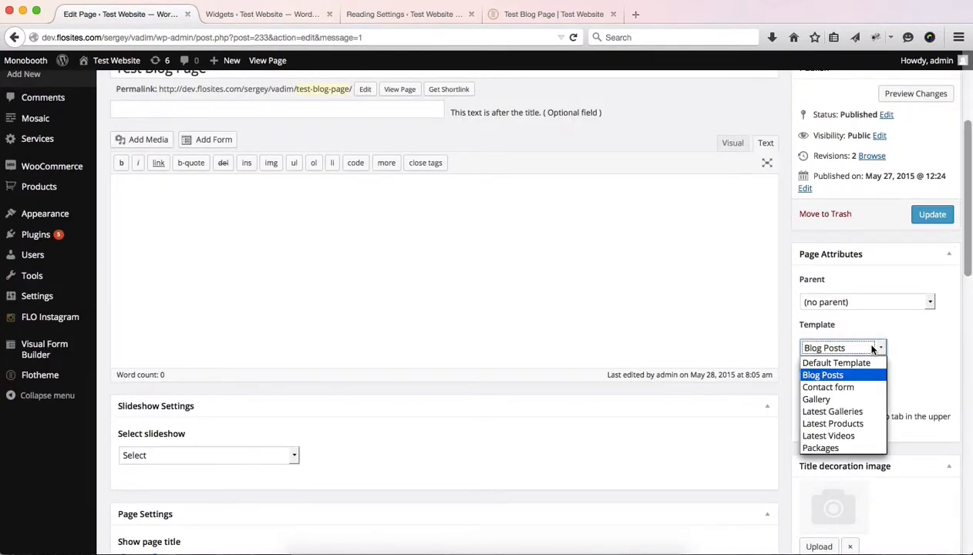
click(831, 363)
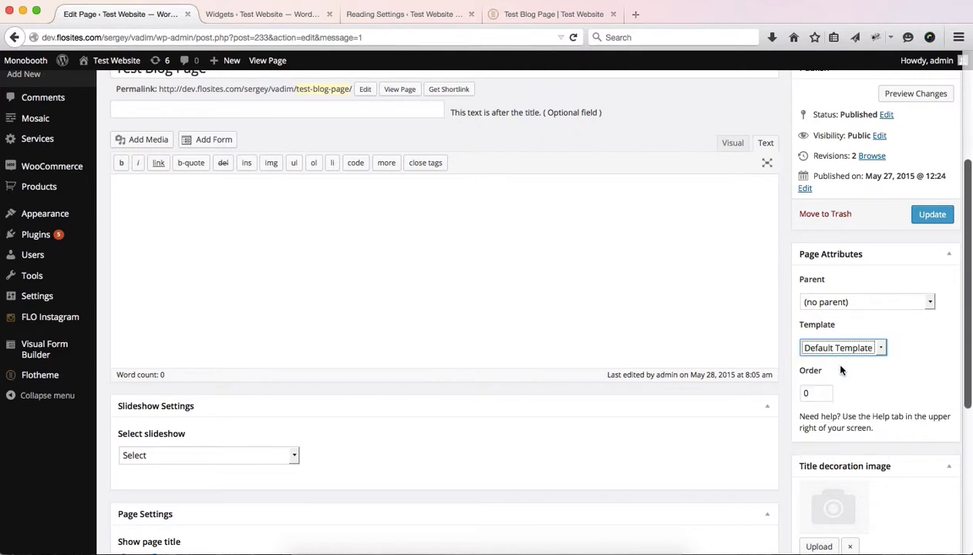
click(933, 214)
key(super+plus)
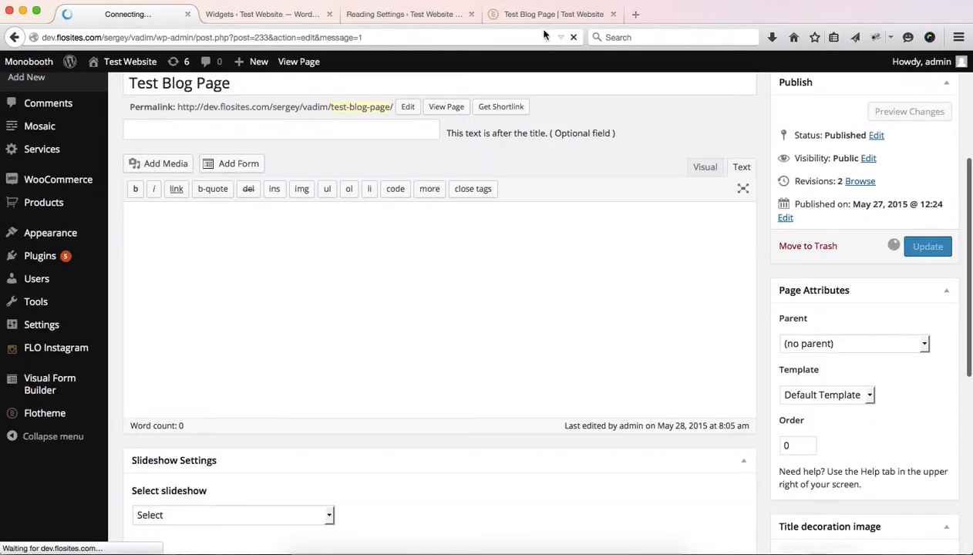
Reload the live Test Blog Page and view it from its header down
click(515, 16)
key(super+r)
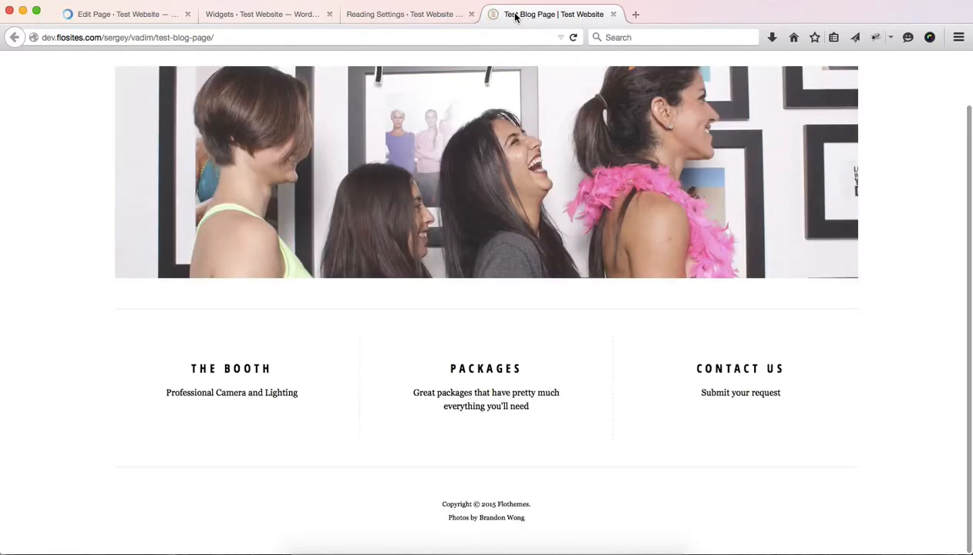
scroll(559, 218, up, 2)
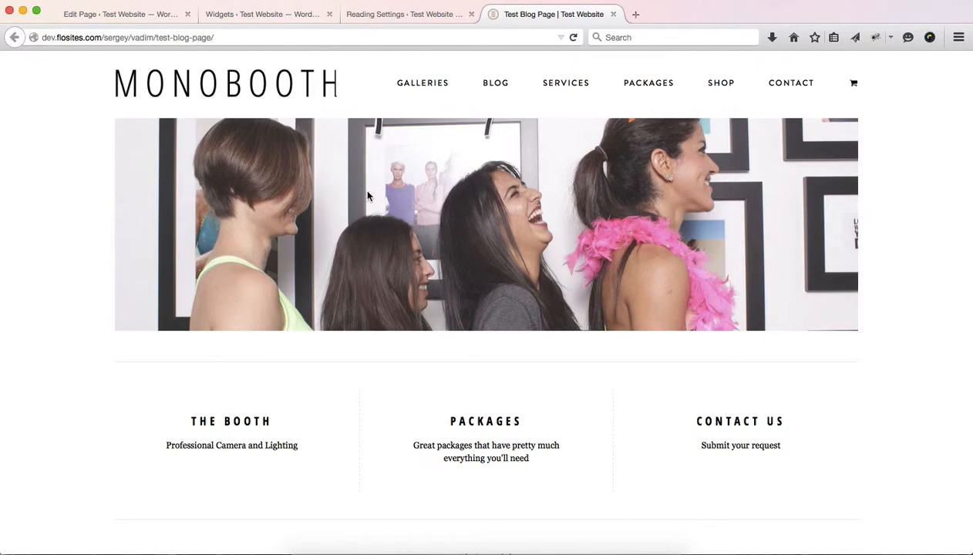
Compare the page's content and settings in the editor with the live Test Blog Page
click(120, 14)
scroll(239, 394, down, 4)
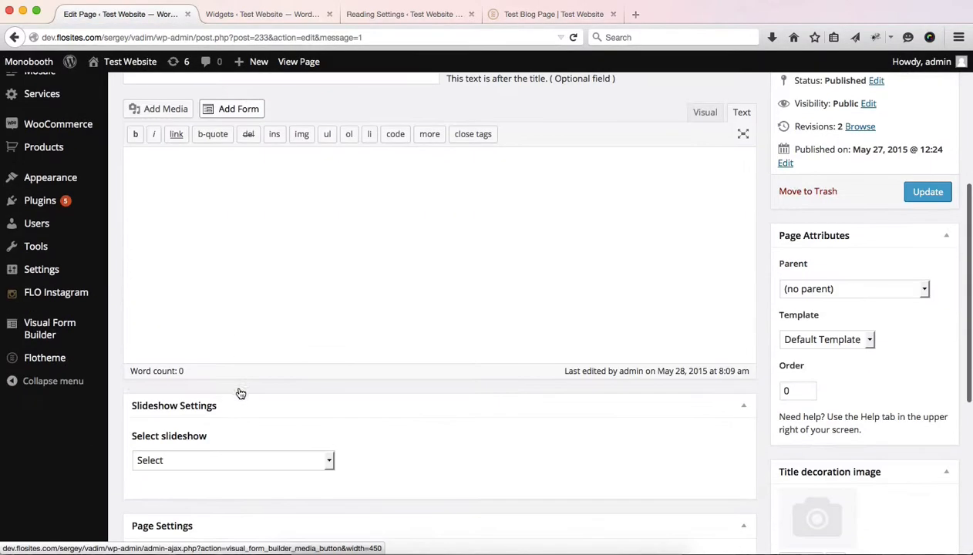
scroll(239, 394, up, 4)
click(496, 19)
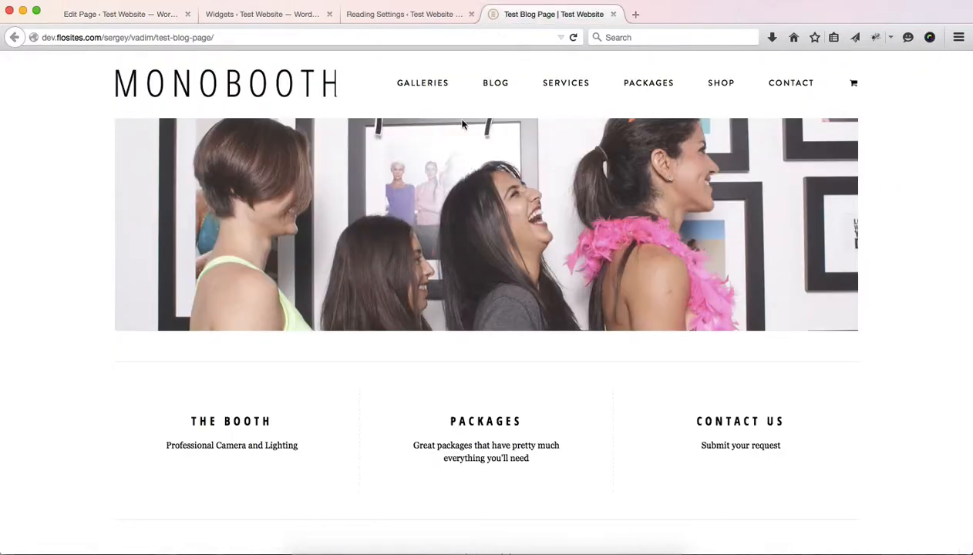
click(120, 14)
scroll(371, 389, down, 5)
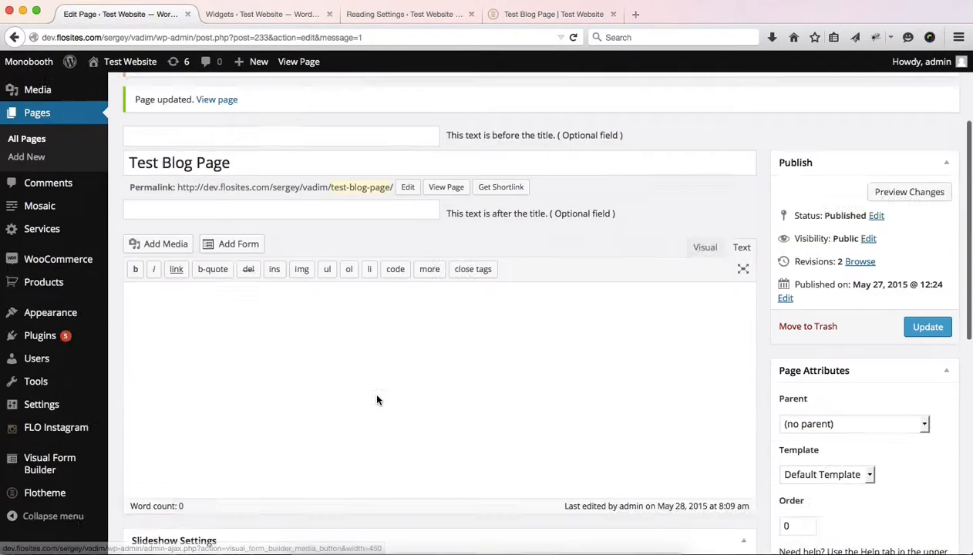
scroll(278, 251, down, 1)
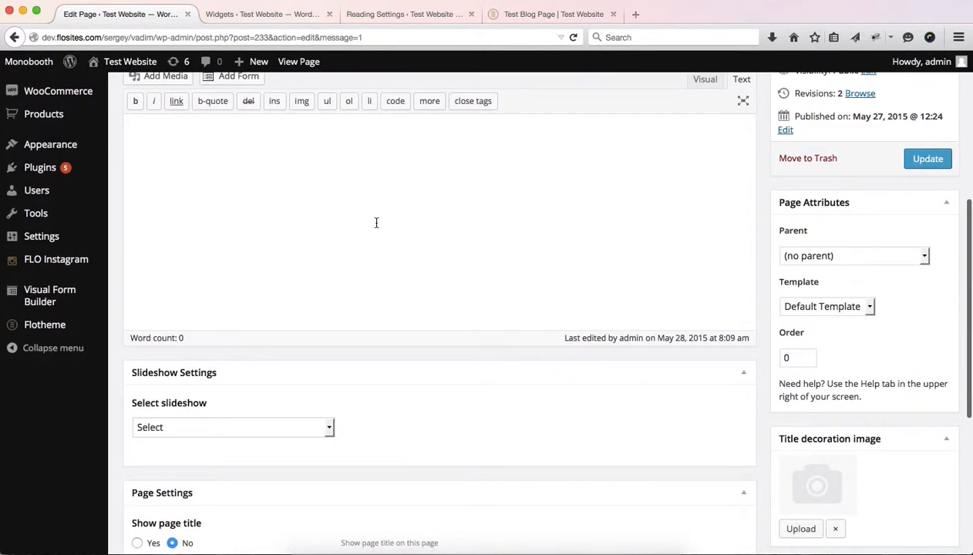
click(497, 19)
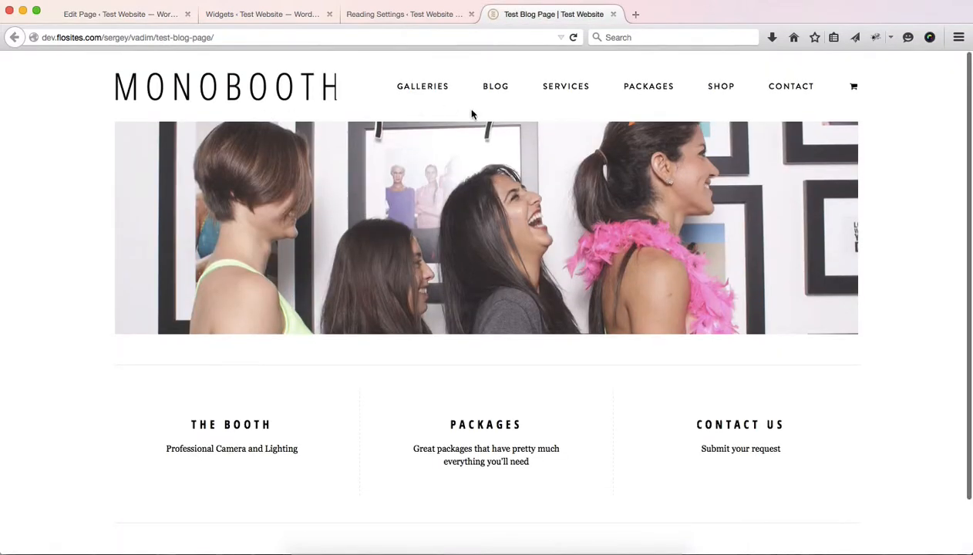
Return to the page editor and set the page's template to Blog Posts
key(ctrl+Tab)
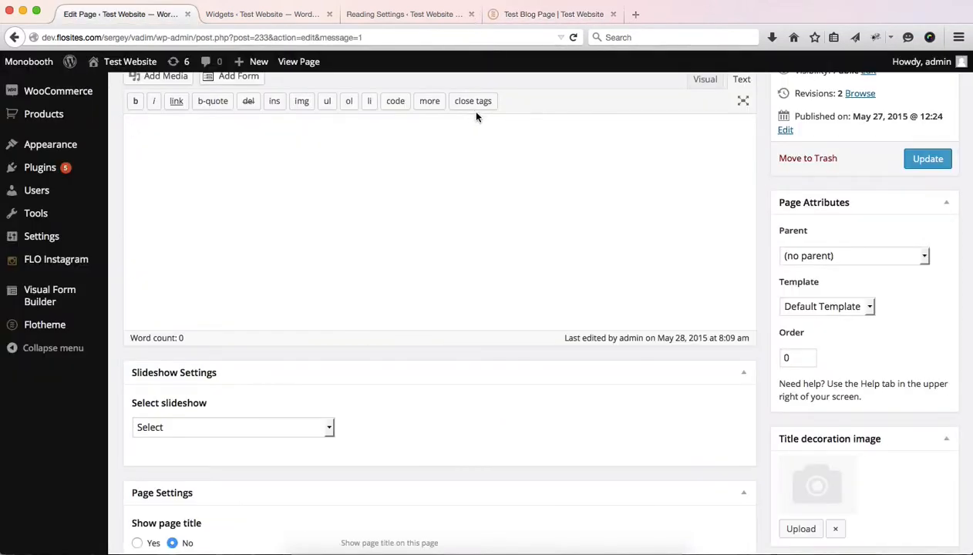
click(855, 308)
click(840, 339)
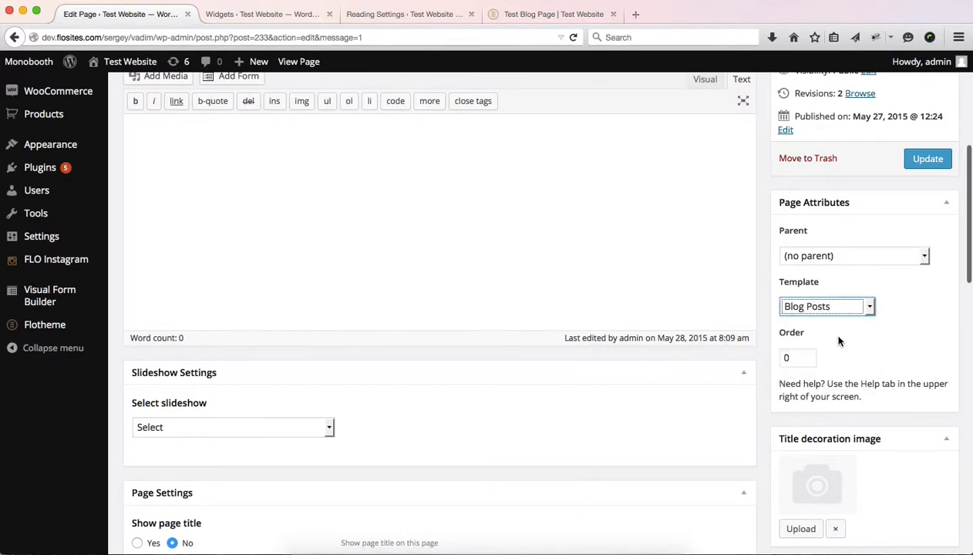
Look over the Blog Posts template settings and set the Eiffel Tower picture from the media library as the title decoration image
scroll(932, 338, down, 10)
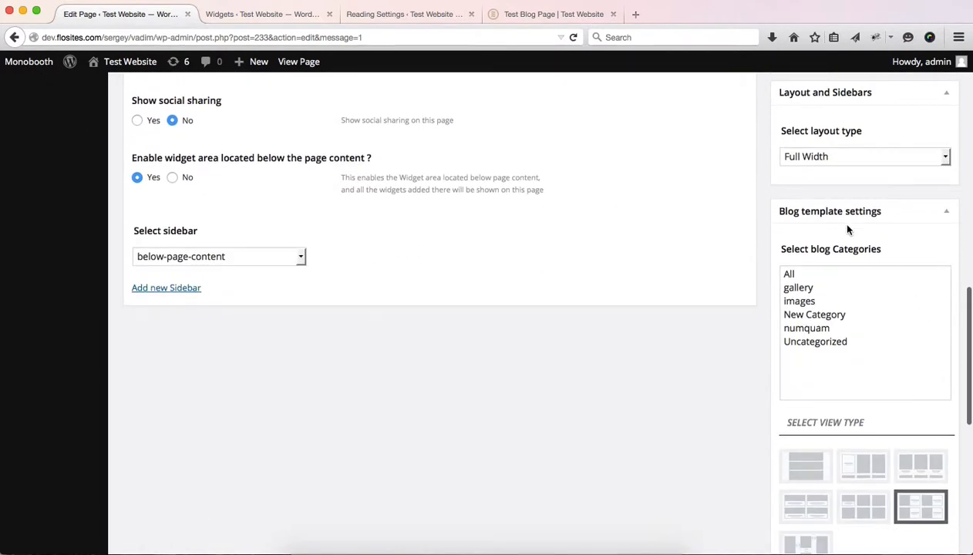
scroll(853, 206, down, 5)
scroll(855, 207, up, 10)
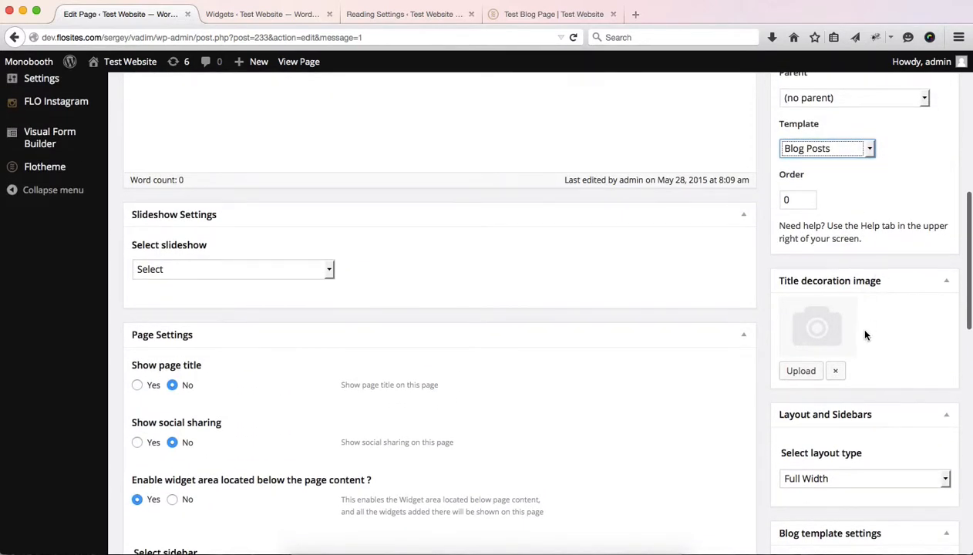
click(811, 377)
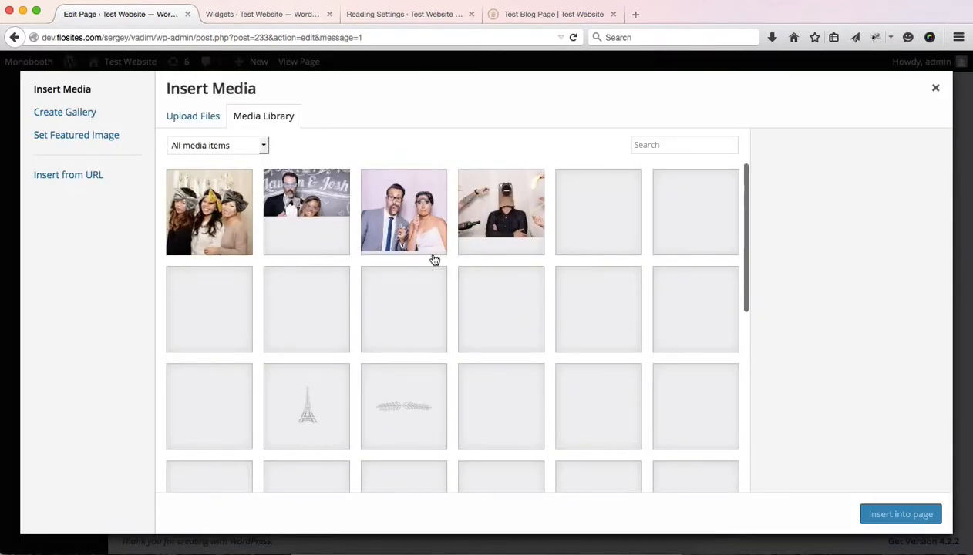
click(306, 407)
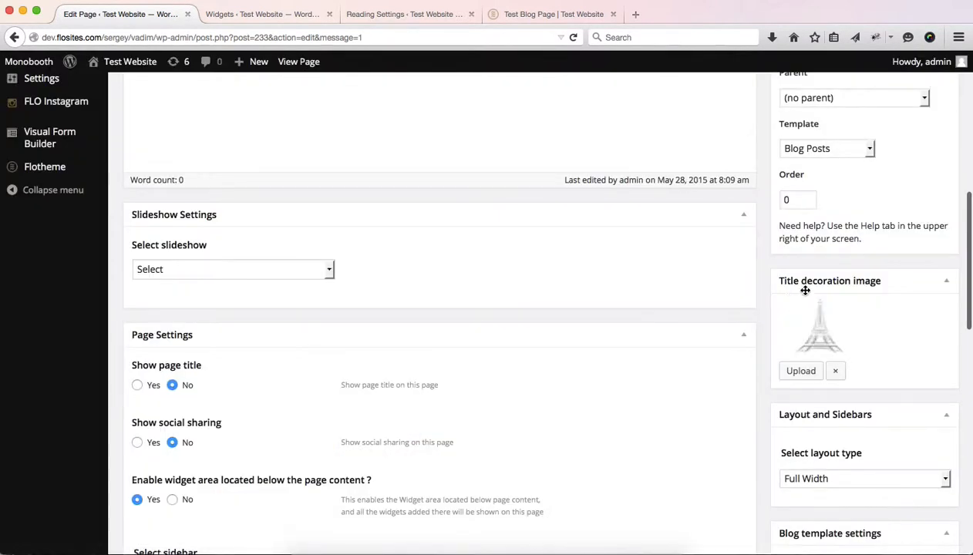
Set the page's layout type to Right Sidebar and view the sidebars available for it
scroll(931, 292, down, 2)
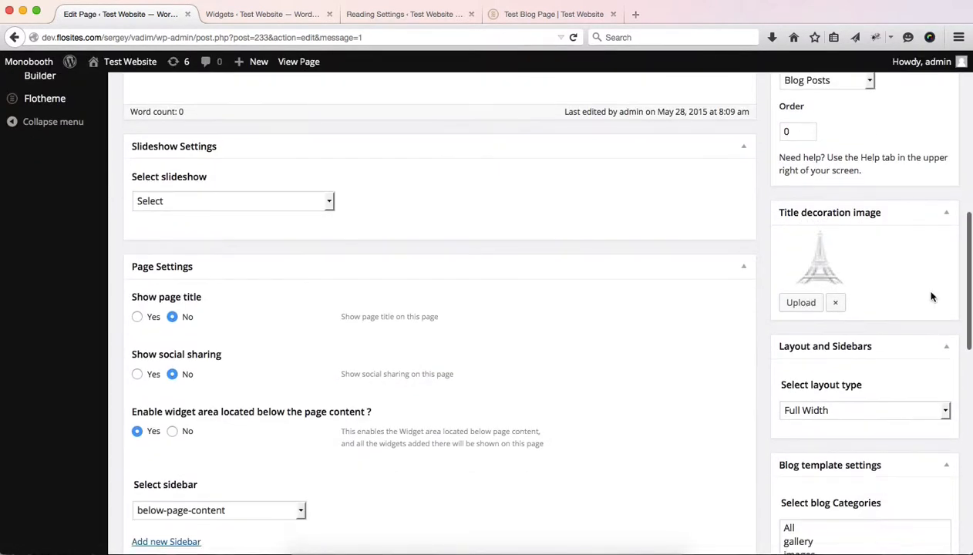
scroll(931, 295, down, 4)
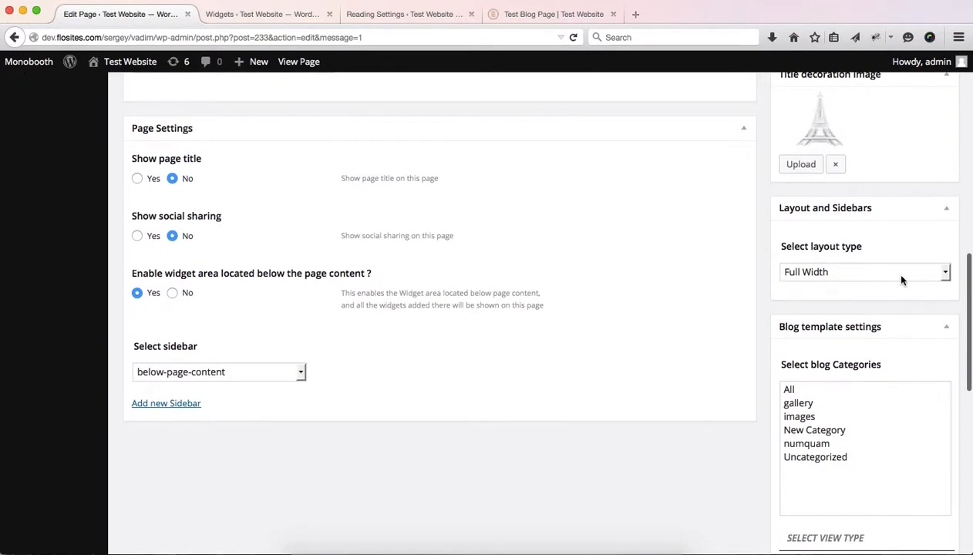
click(900, 276)
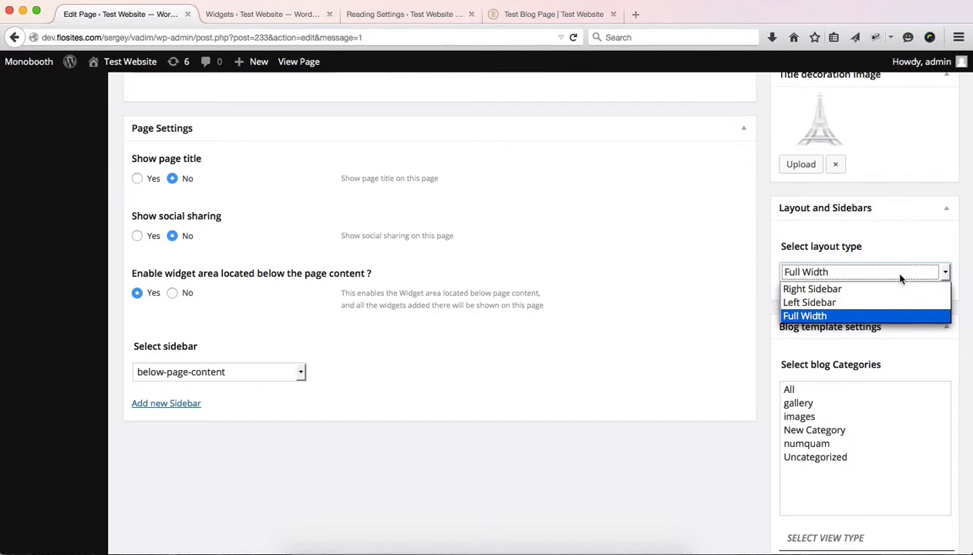
click(856, 290)
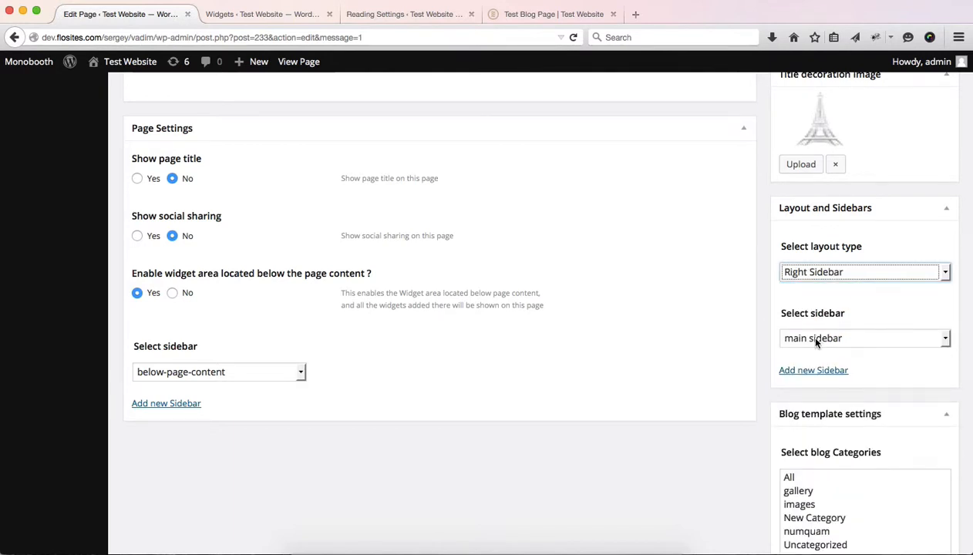
click(892, 340)
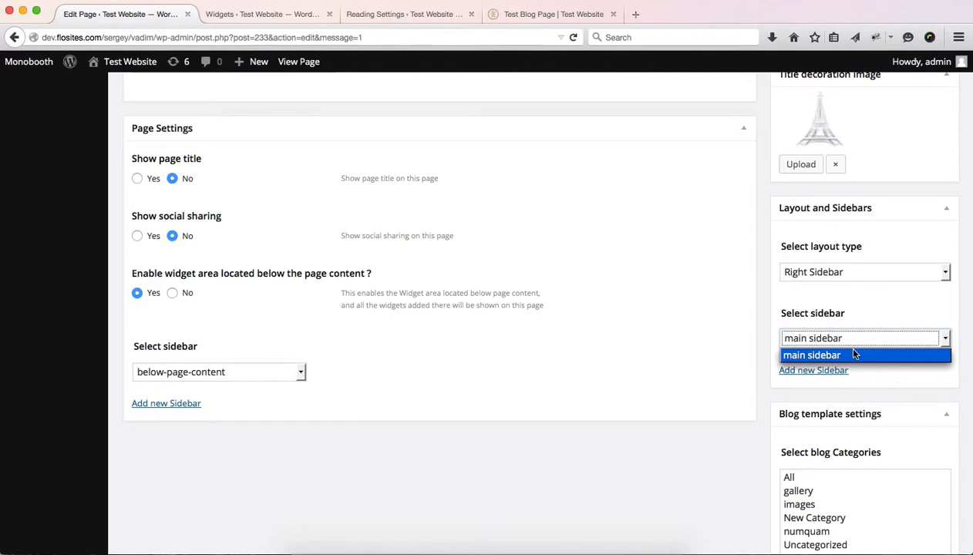
click(852, 317)
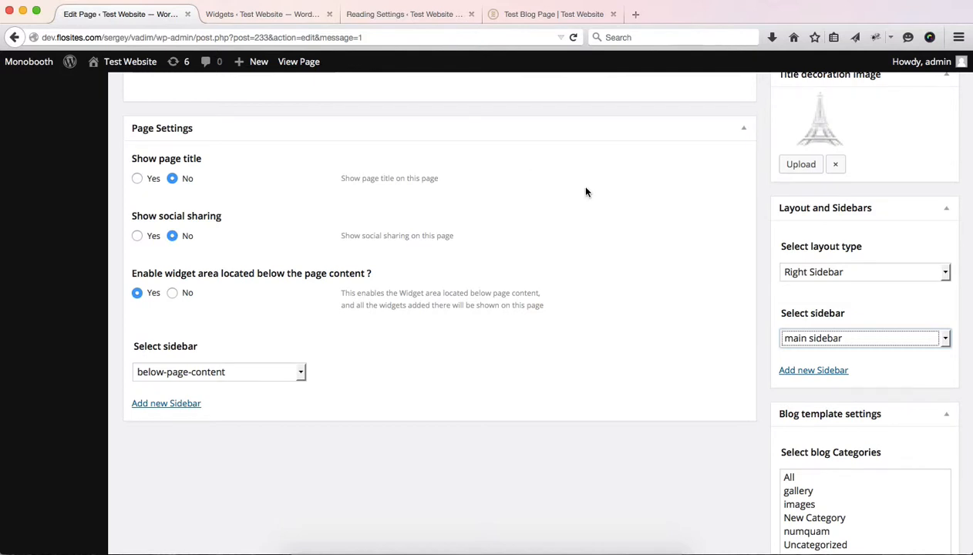
click(835, 340)
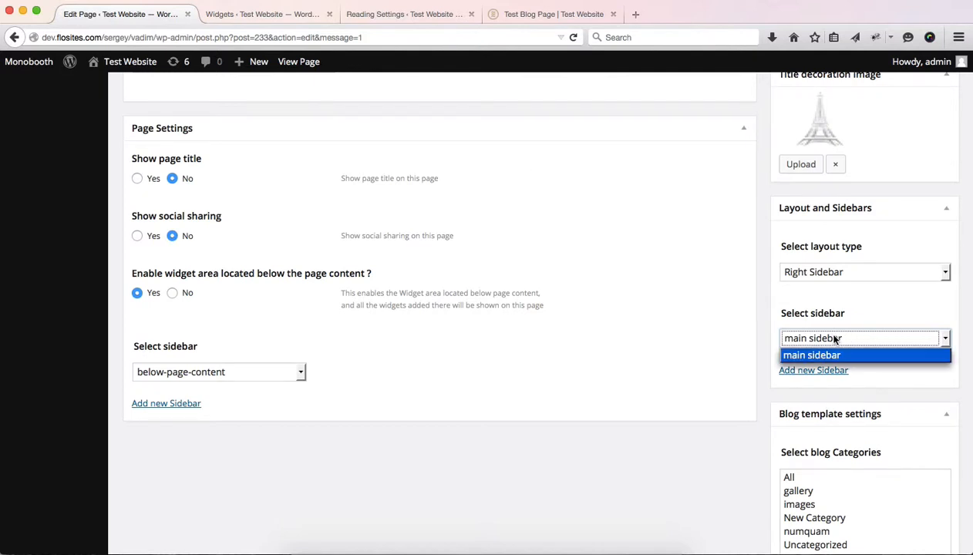
Set the page's layout type back to Full Width
click(855, 276)
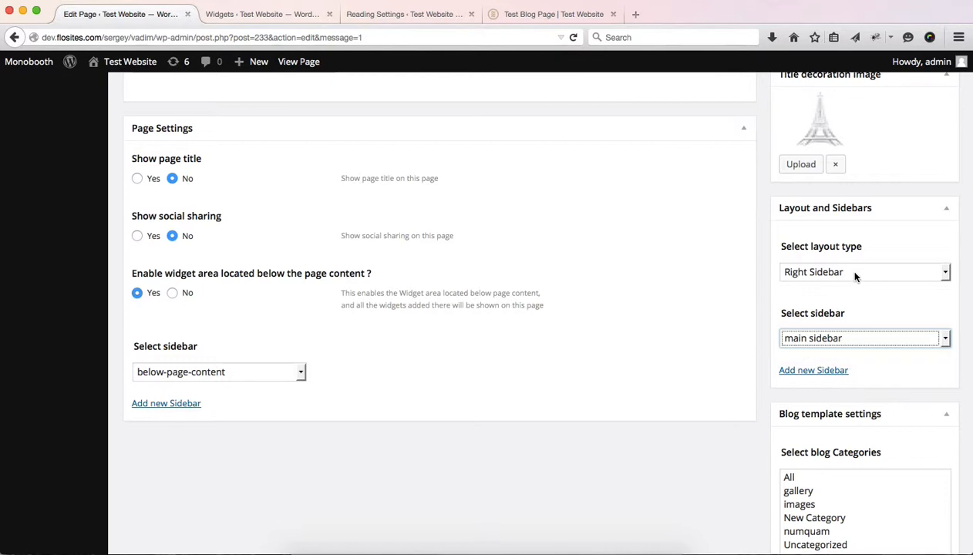
click(945, 273)
click(821, 316)
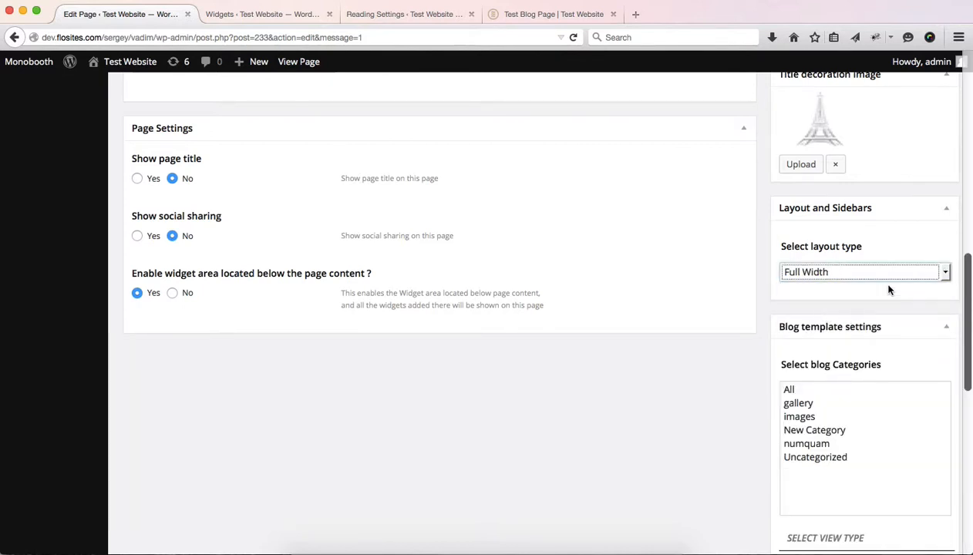
Select the gallery category in the blog template settings and switch to the live Test Blog Page
scroll(889, 288, down, 3)
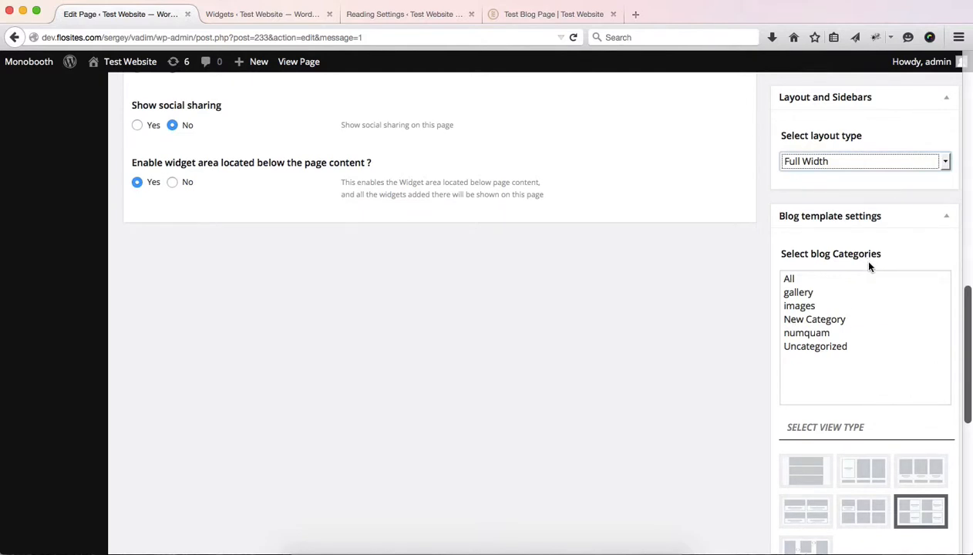
click(908, 290)
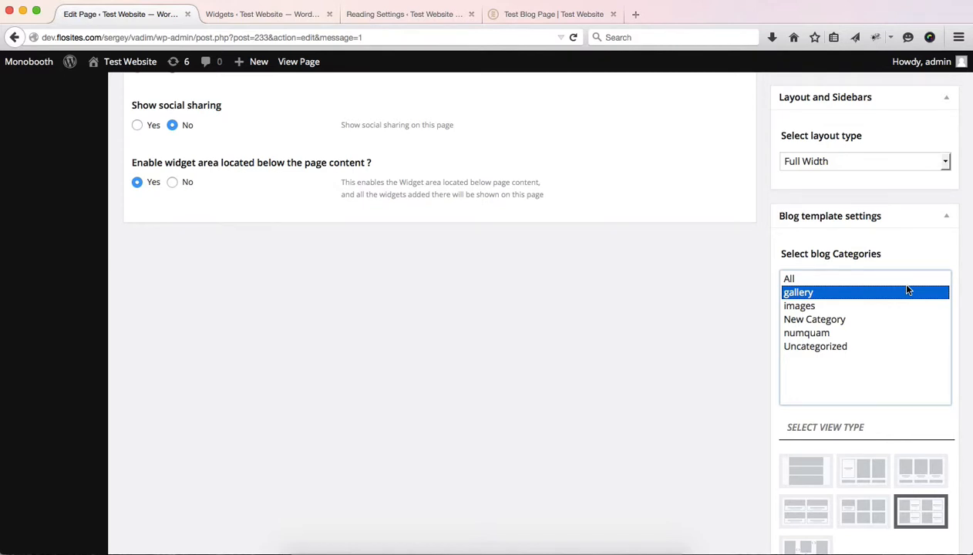
key(ctrl+shift+Tab)
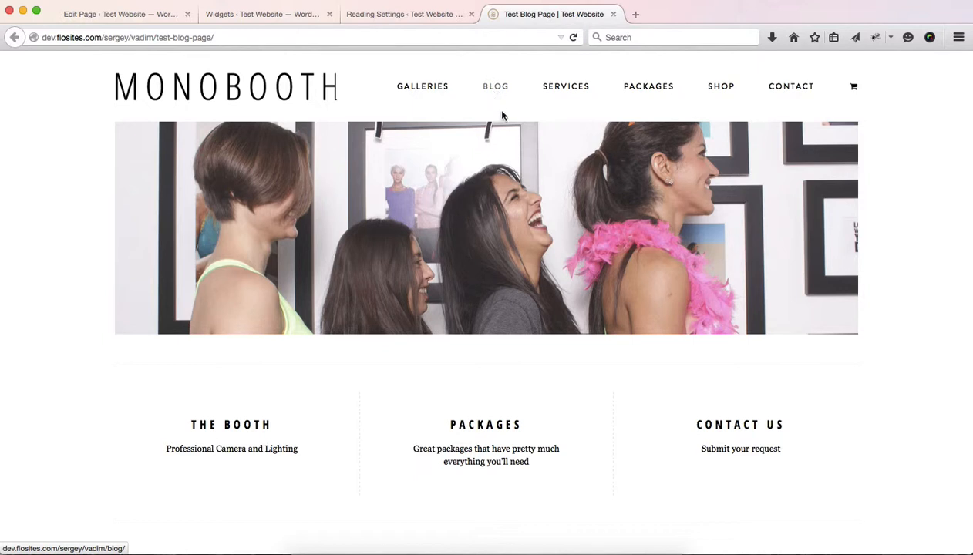
Return to the Test Blog Page editor and set its blog category selection to All
key(super+1)
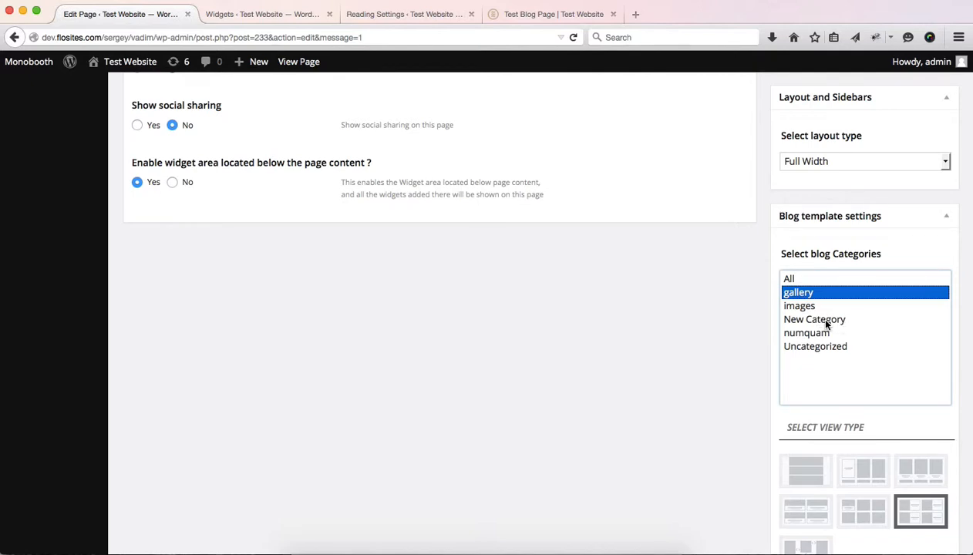
scroll(814, 314, up, 15)
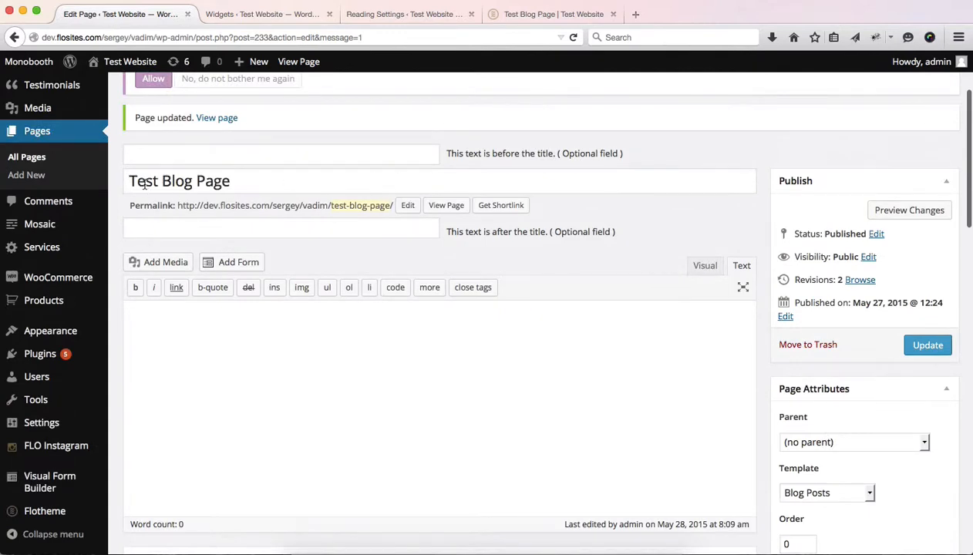
scroll(574, 173, down, 15)
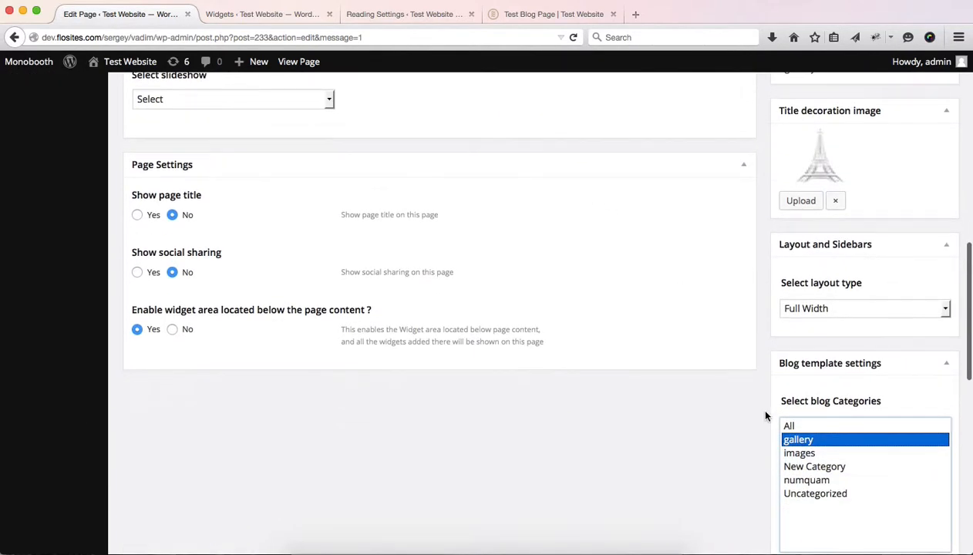
scroll(766, 417, down, 2)
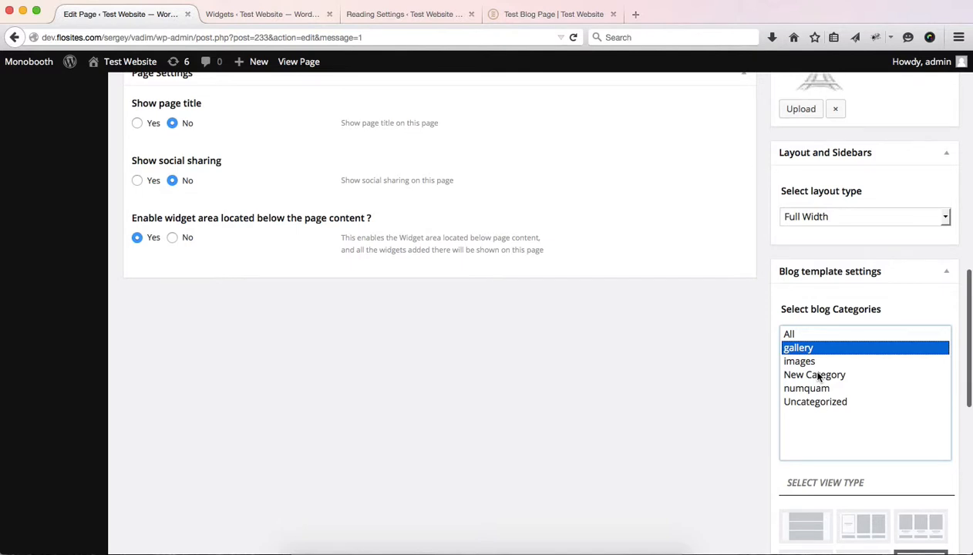
scroll(819, 375, down, 5)
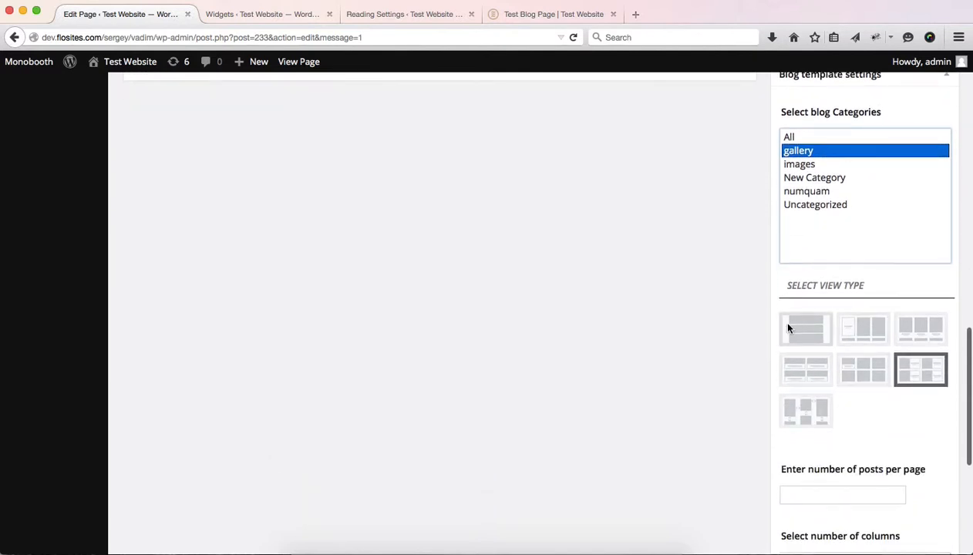
click(797, 138)
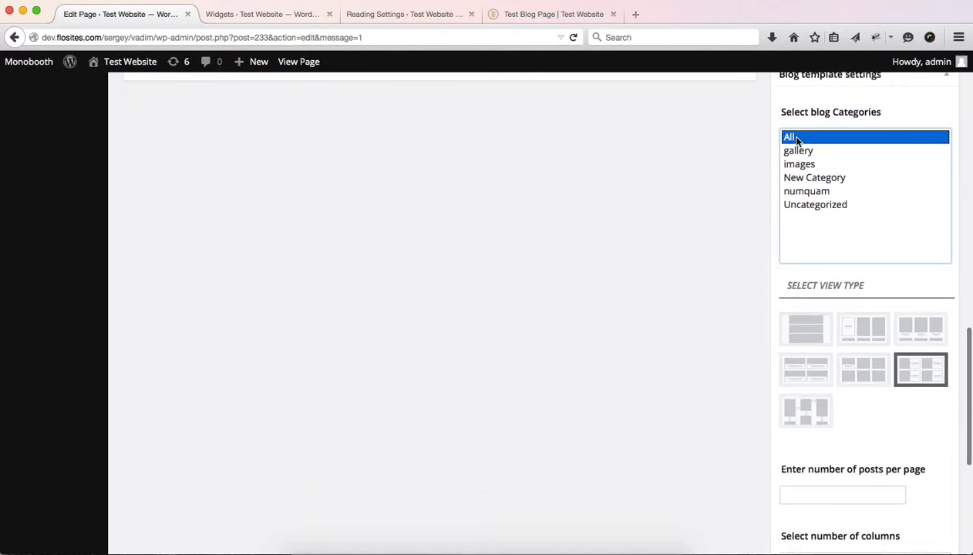
Set the blog template's view type to list
scroll(897, 324, down, 2)
click(897, 324)
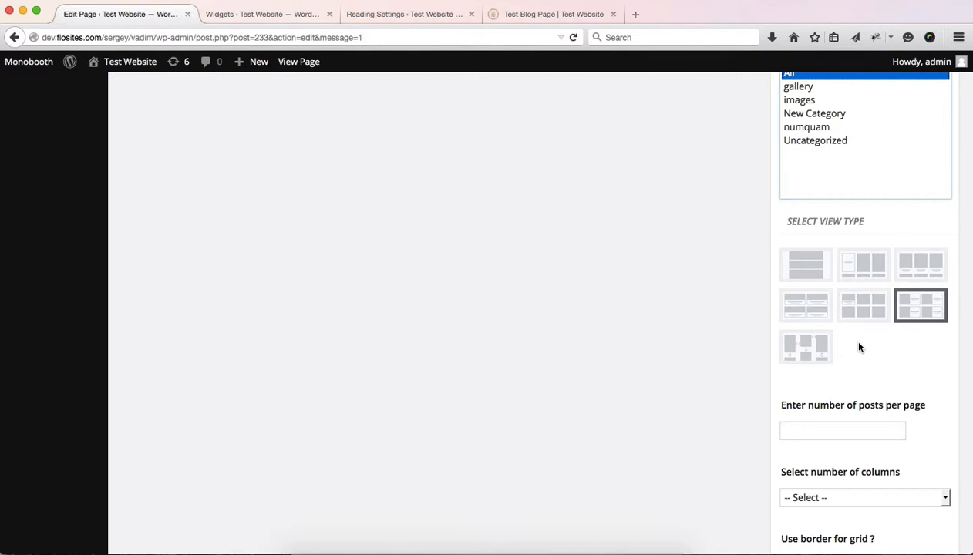
scroll(860, 347, down, 5)
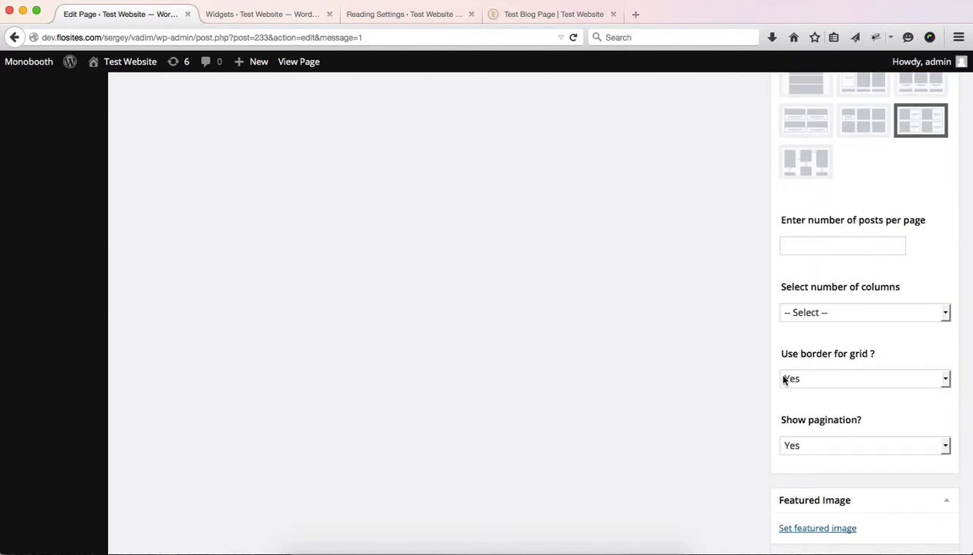
scroll(851, 285, up, 3)
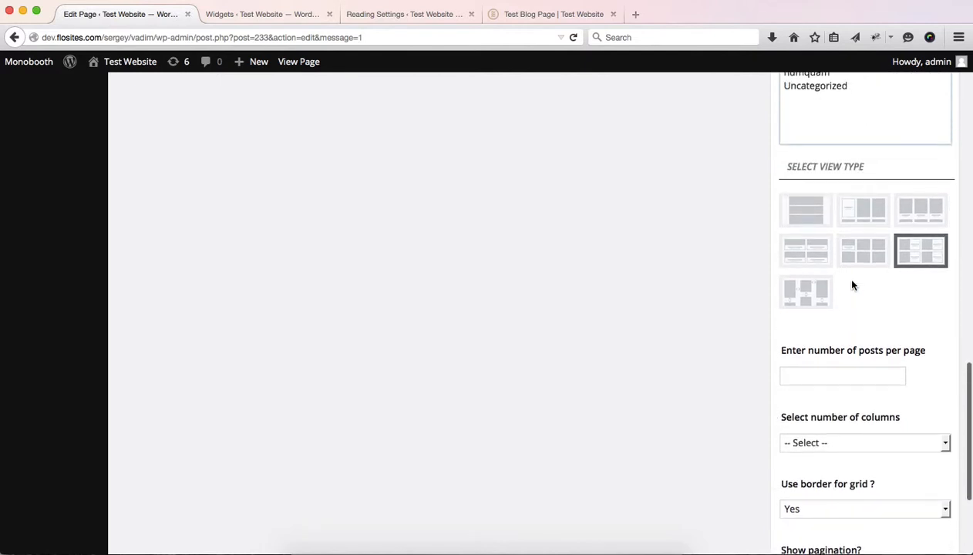
click(800, 215)
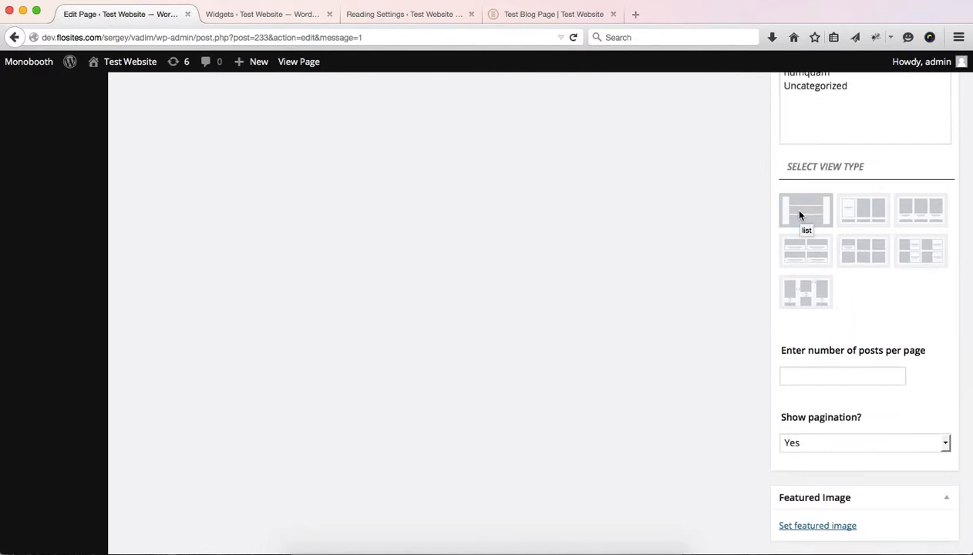
Update Test Blog Page to save its changed blog template settings
scroll(795, 345, down, 2)
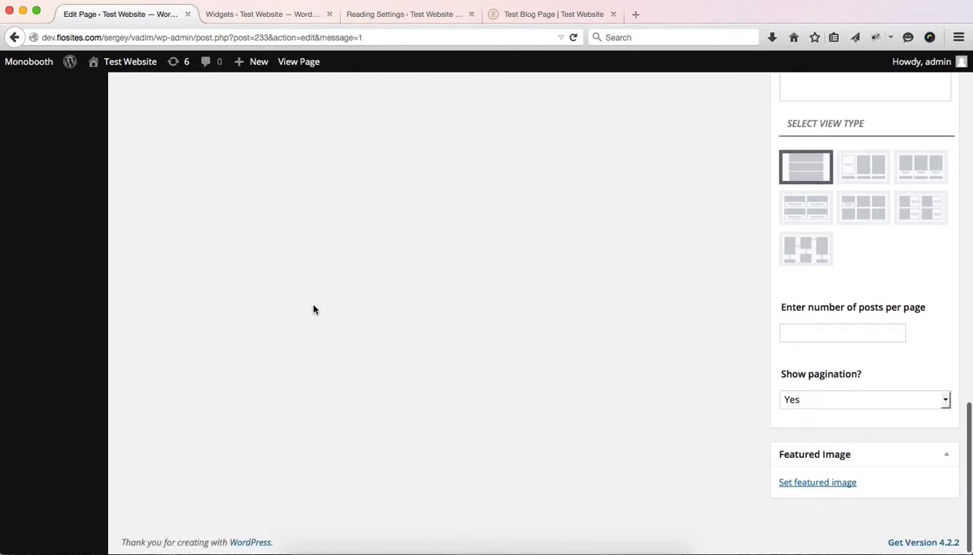
scroll(694, 284, up, 10)
scroll(694, 283, down, 9)
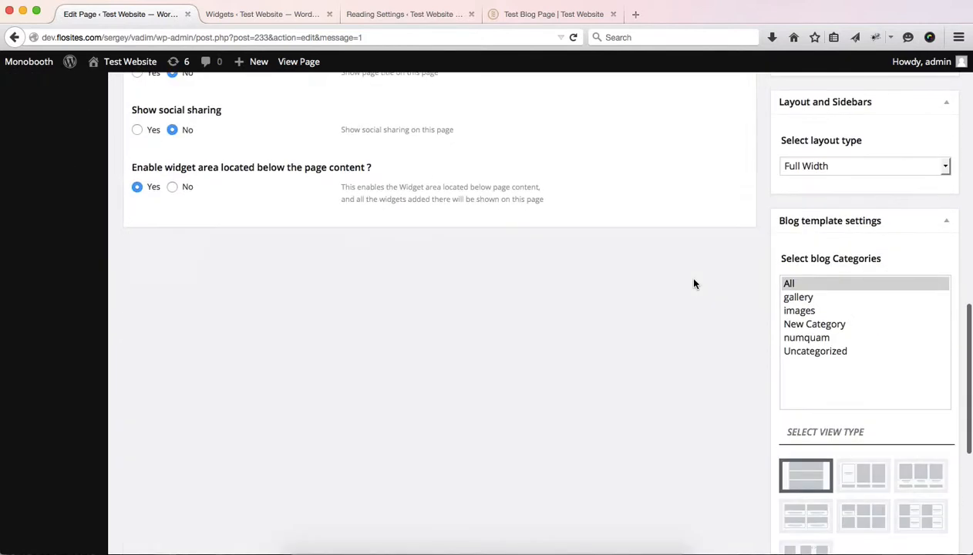
scroll(695, 284, up, 15)
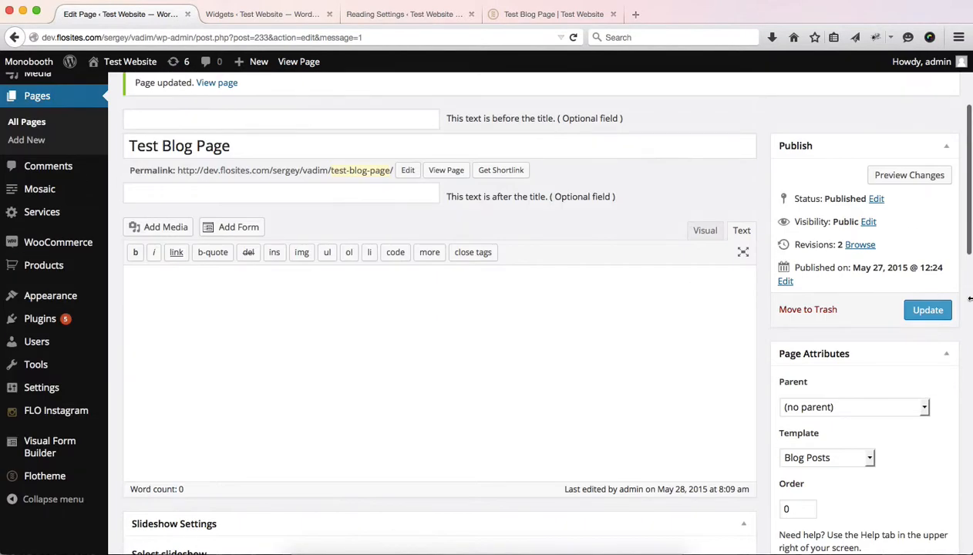
click(930, 311)
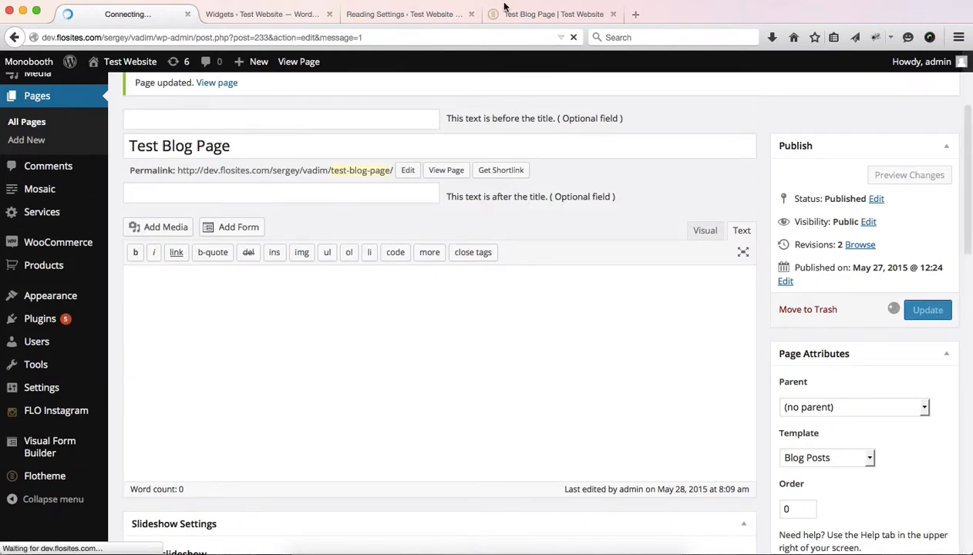
Reload the live Test Blog Page and look through its posts in the list view
click(529, 13)
key(super+r)
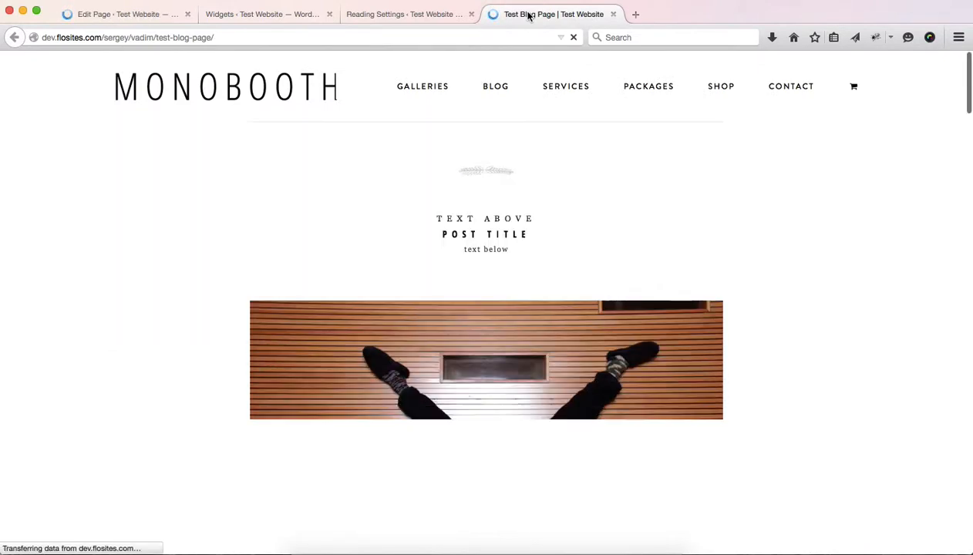
scroll(554, 190, down, 5)
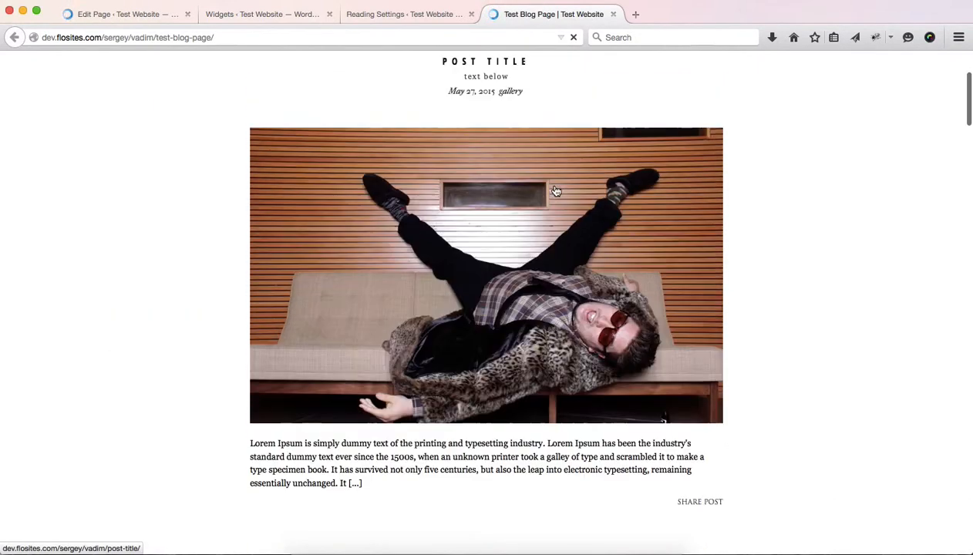
scroll(556, 190, down, 20)
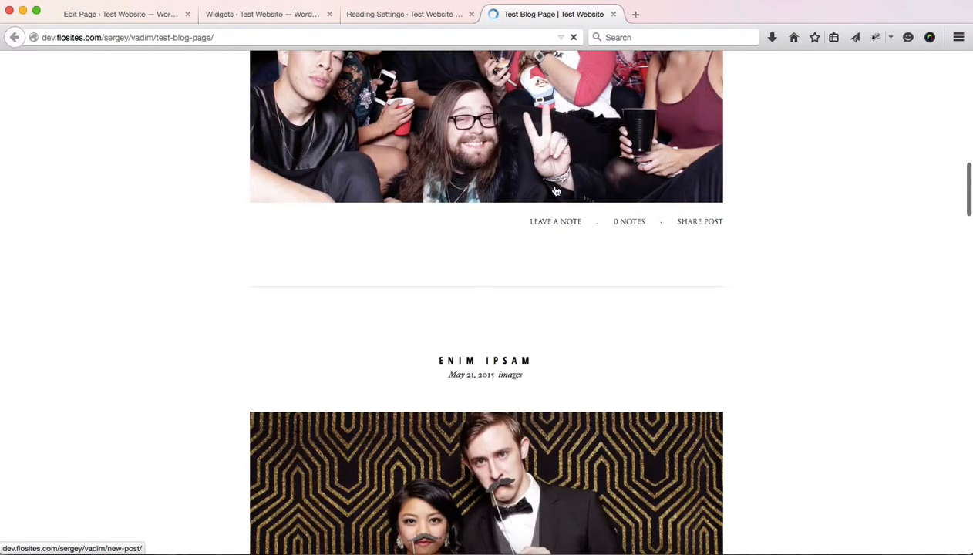
scroll(555, 190, down, 20)
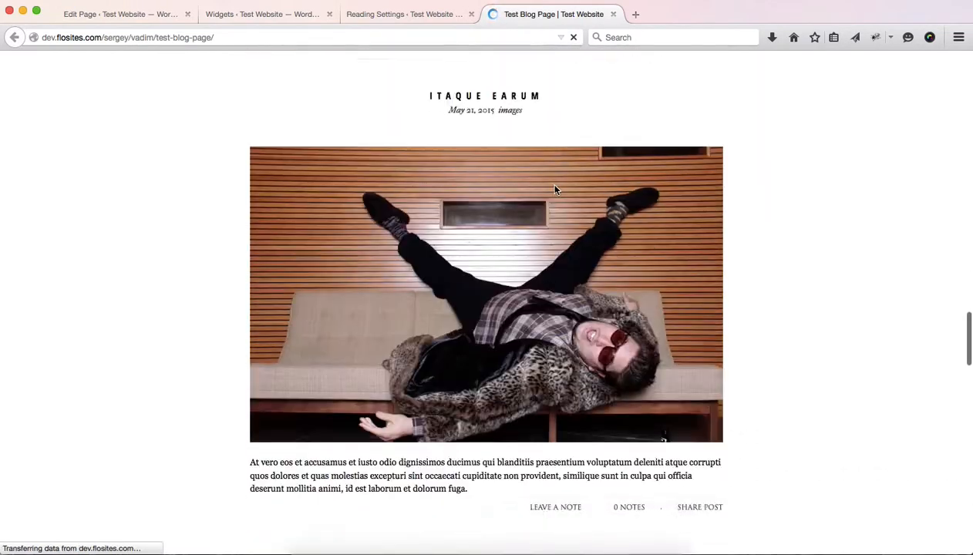
scroll(555, 190, down, 5)
scroll(554, 190, up, 20)
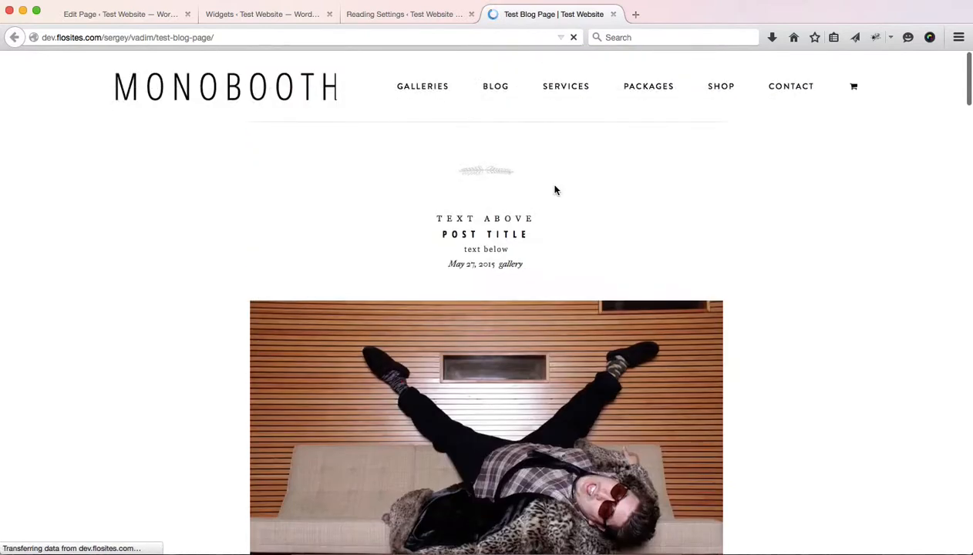
Go back to the page editor and choose the second view type, with a text box beside two image boxes
key(ctrl+Tab)
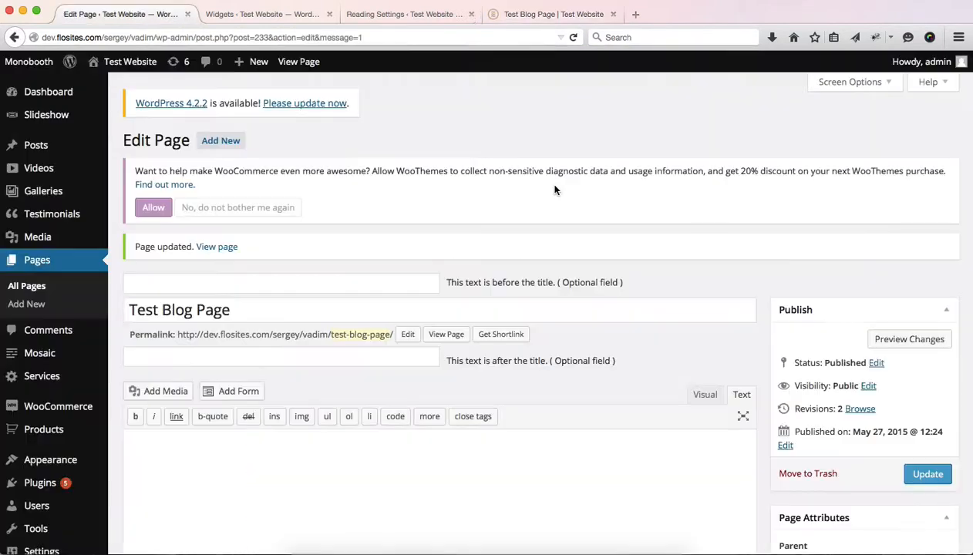
scroll(806, 259, down, 15)
scroll(806, 258, down, 5)
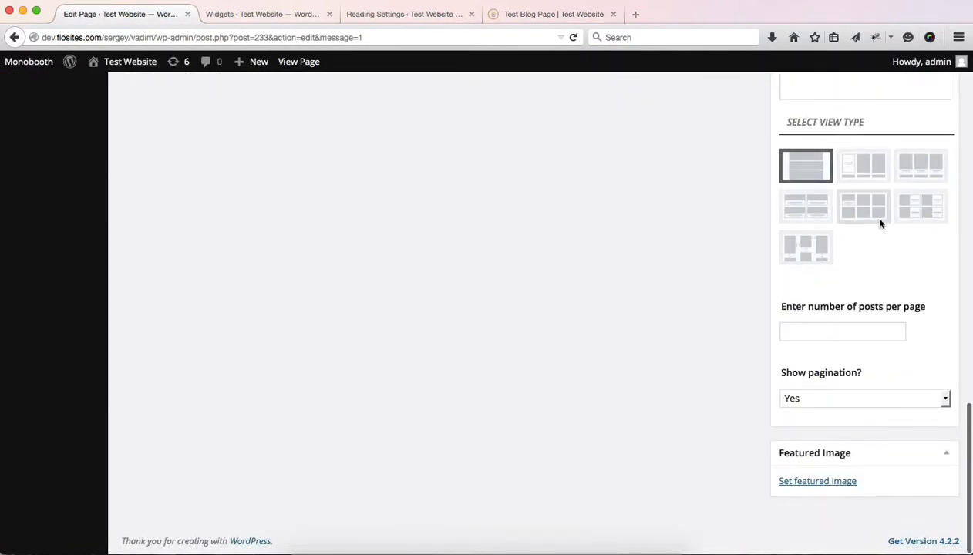
click(864, 175)
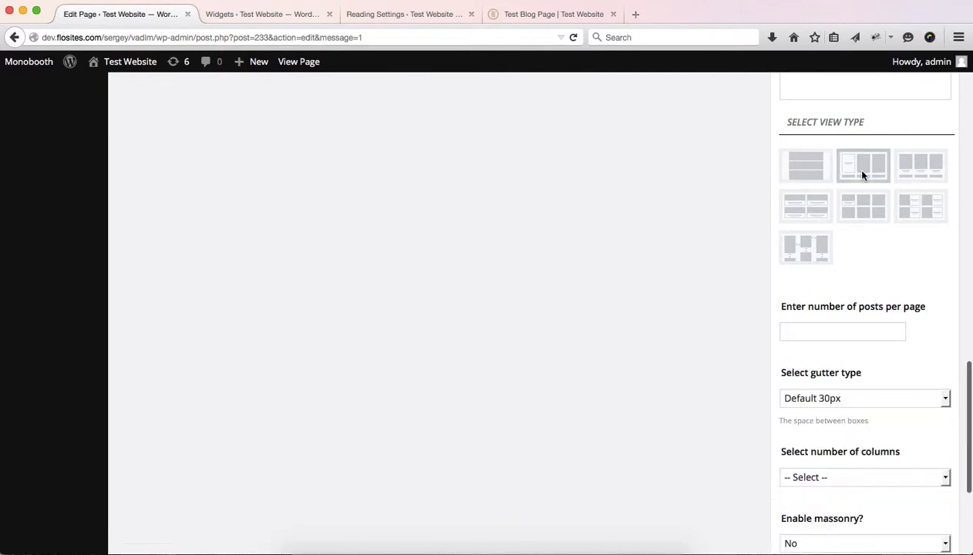
scroll(912, 284, down, 2)
scroll(912, 285, up, 1)
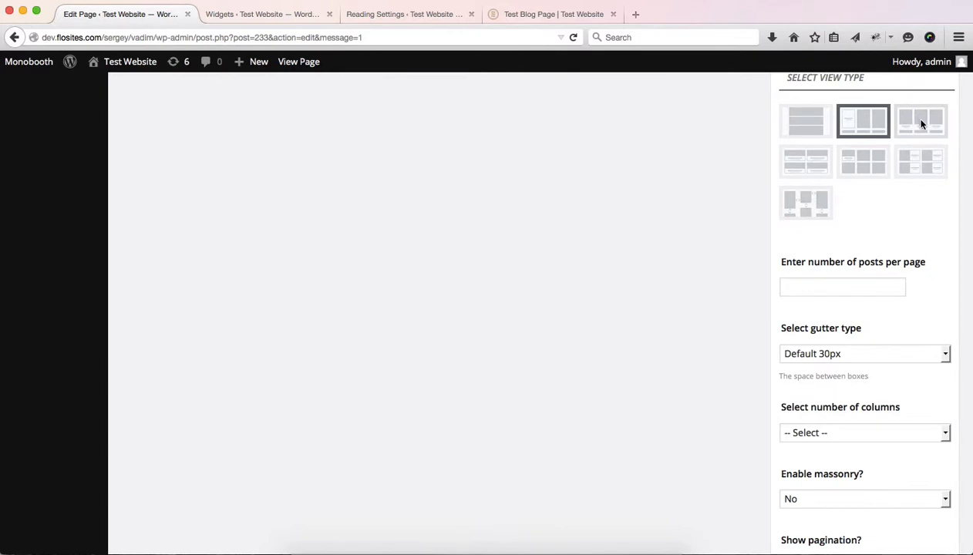
Set the number of posts per page to 9 in the blog template settings
scroll(917, 255, down, 3)
click(812, 215)
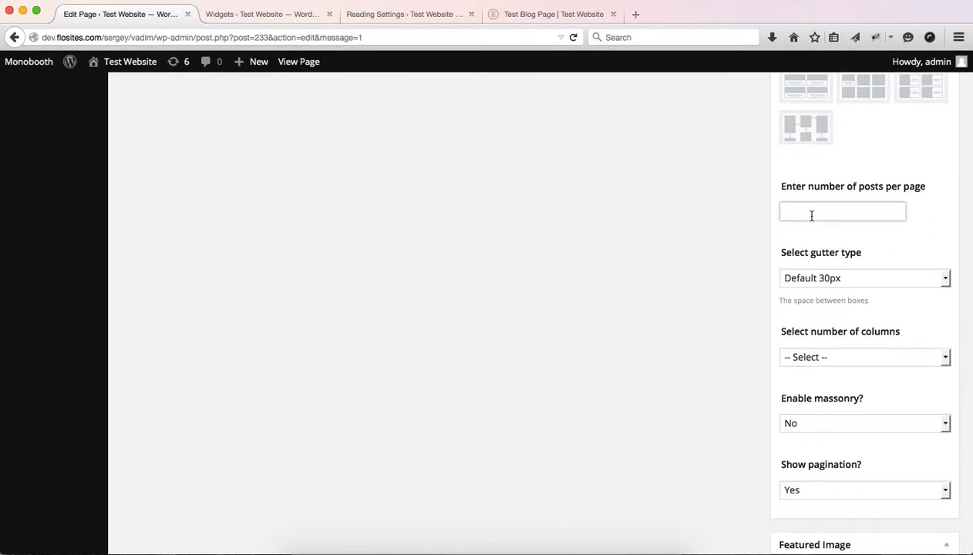
scroll(818, 205, up, 2)
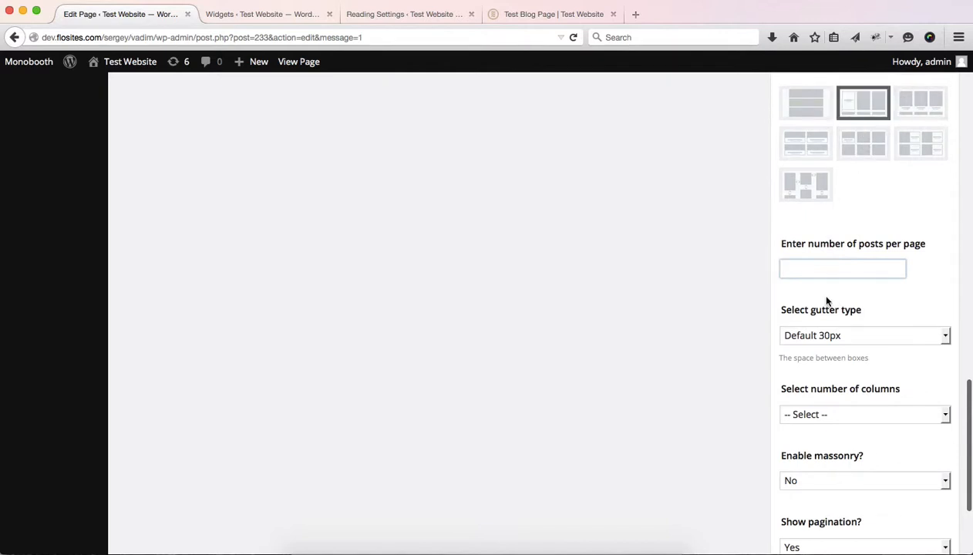
text(9)
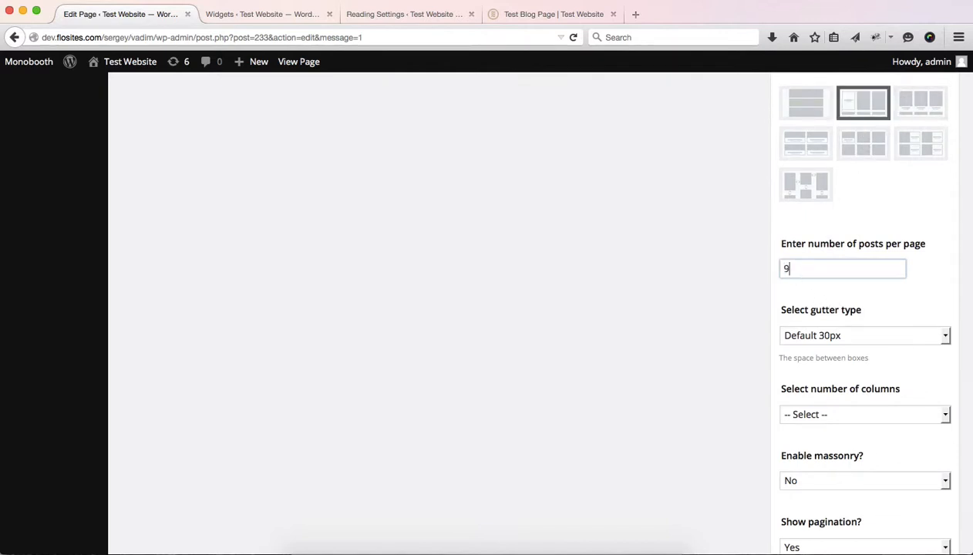
Choose the Default 30px gutter type and set the number of columns to Three
scroll(867, 316, down, 1)
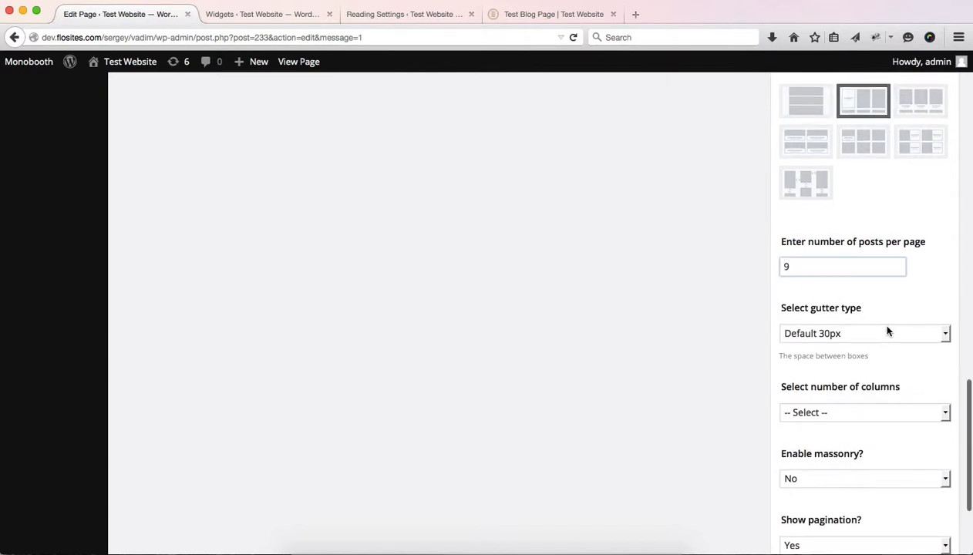
click(888, 331)
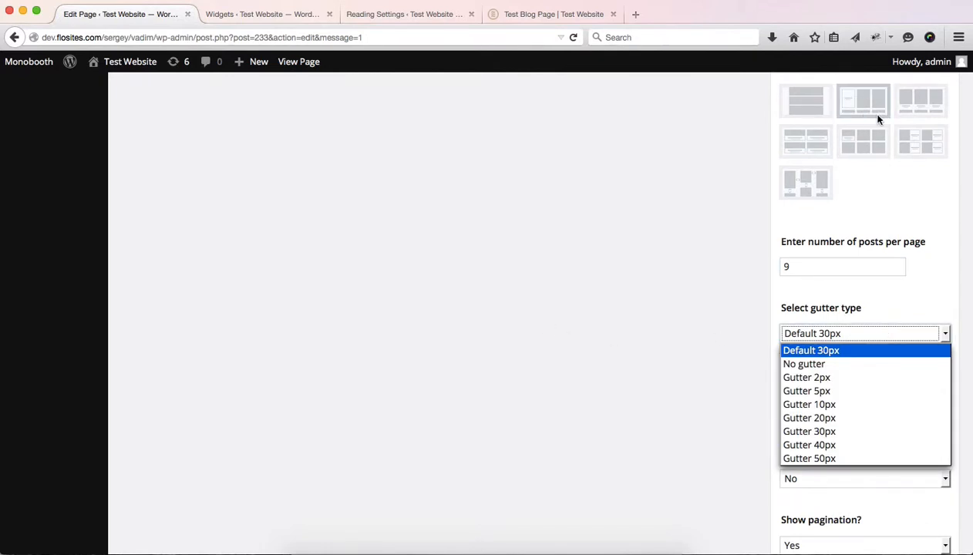
click(859, 352)
scroll(899, 333, down, 2)
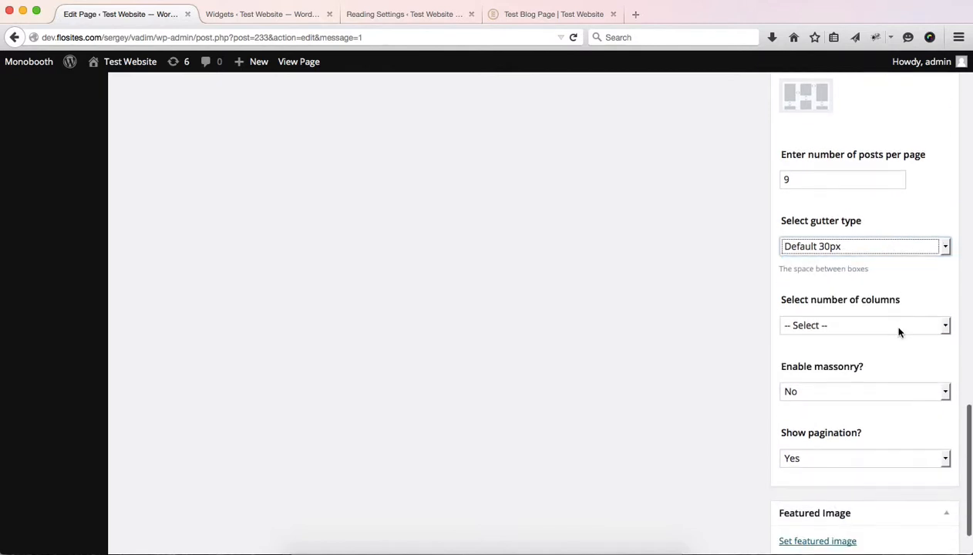
click(867, 333)
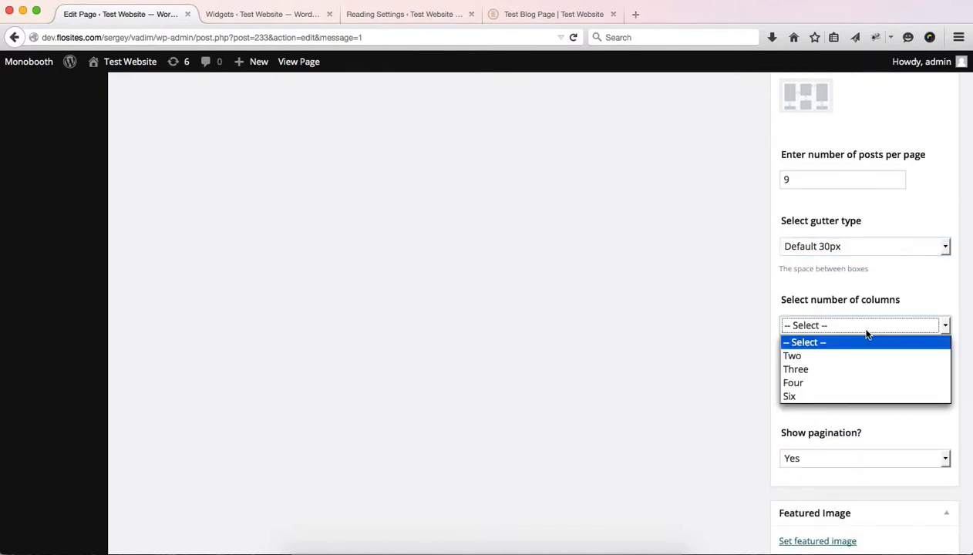
click(797, 370)
Keep massonry set to No and set Show pagination to No in the blog template settings
scroll(917, 289, down, 2)
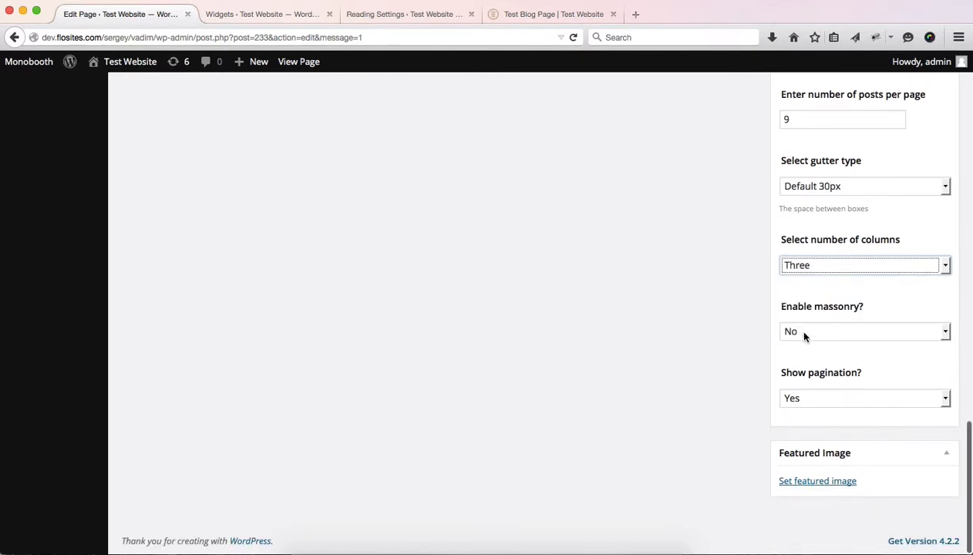
click(804, 334)
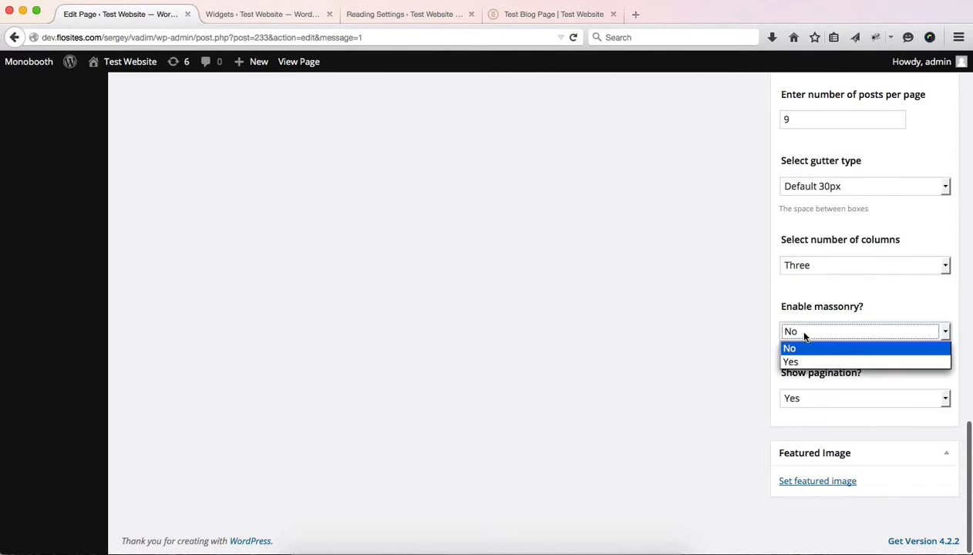
click(719, 345)
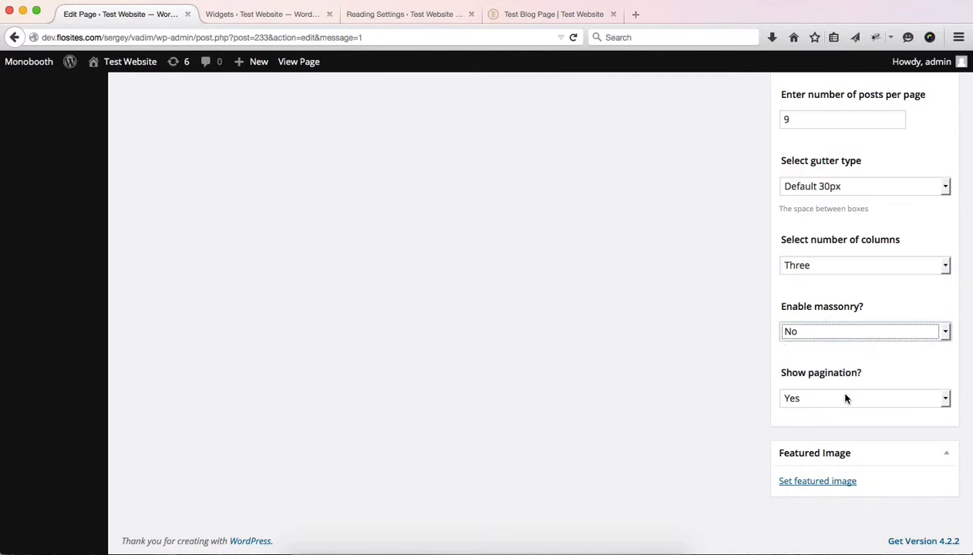
click(793, 401)
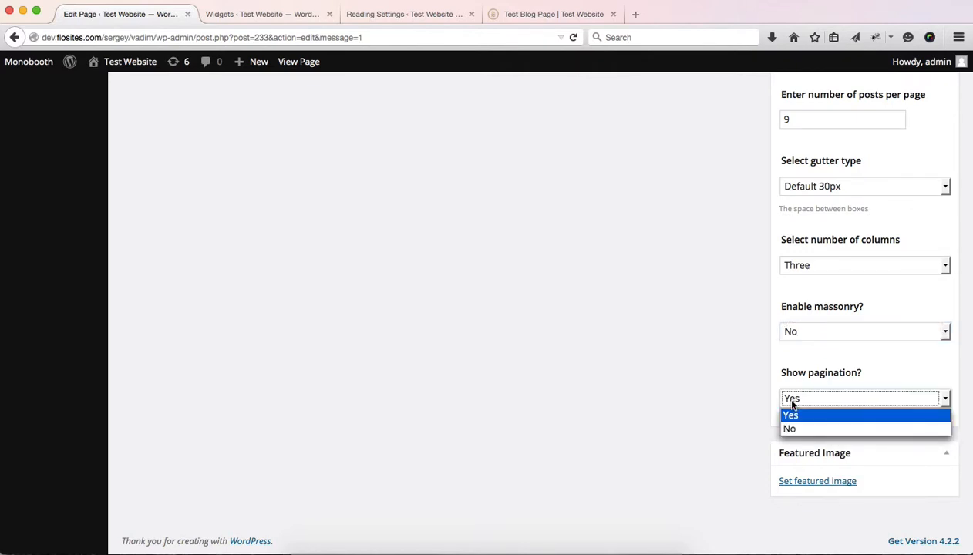
click(799, 430)
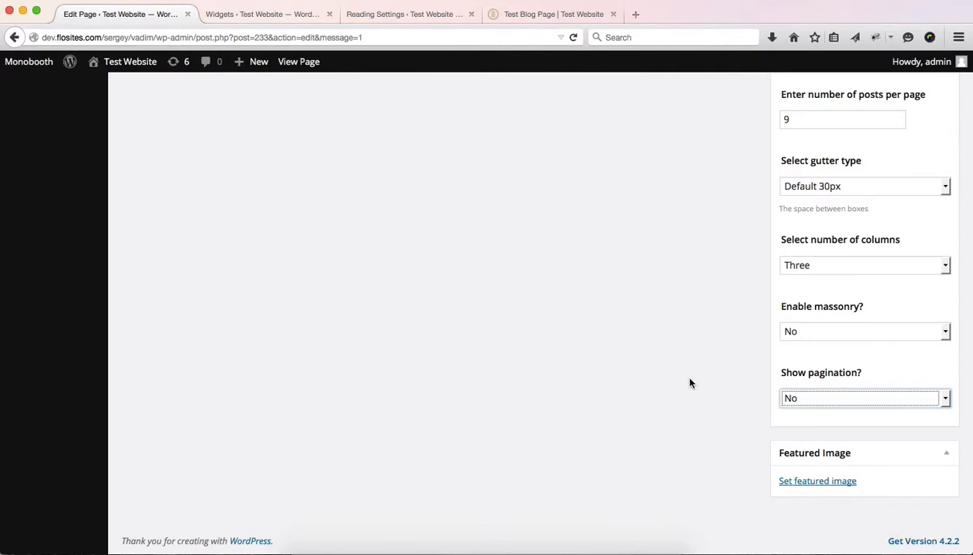
Set Show pagination to Yes in the blog template settings and update Test Blog Page
click(819, 393)
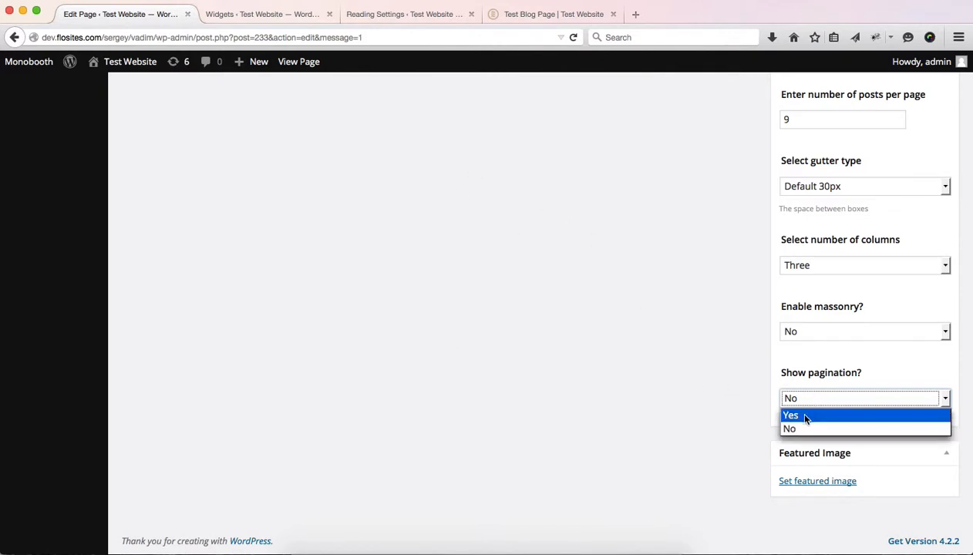
click(795, 414)
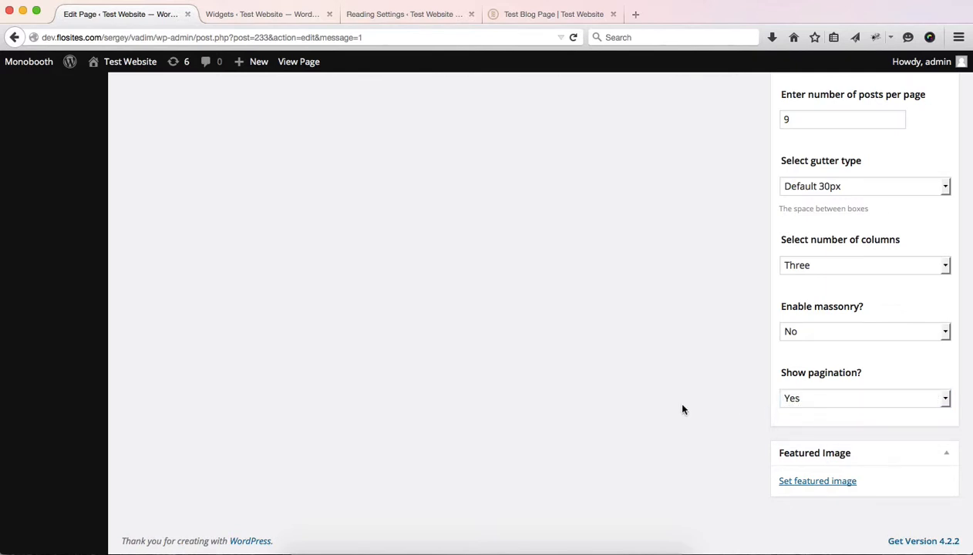
scroll(647, 432, up, 10)
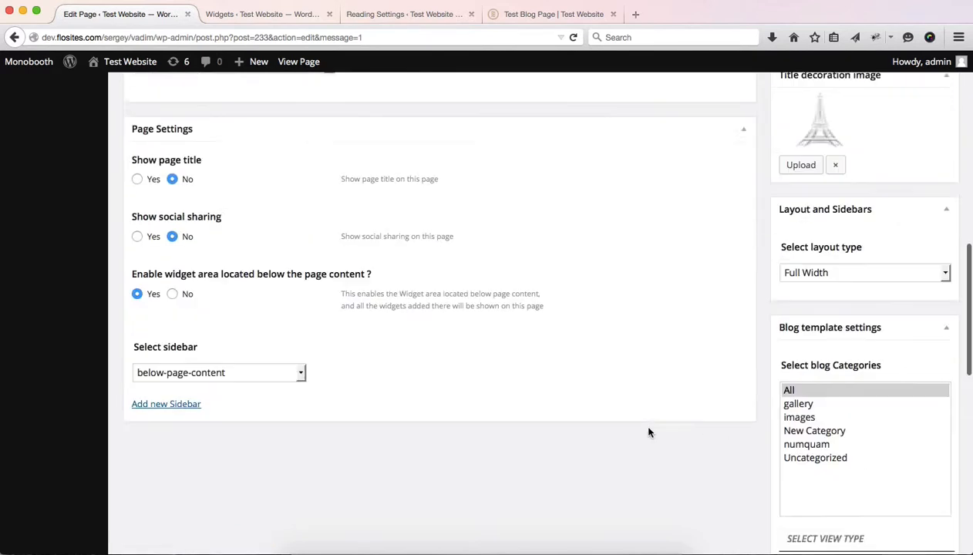
scroll(649, 433, up, 10)
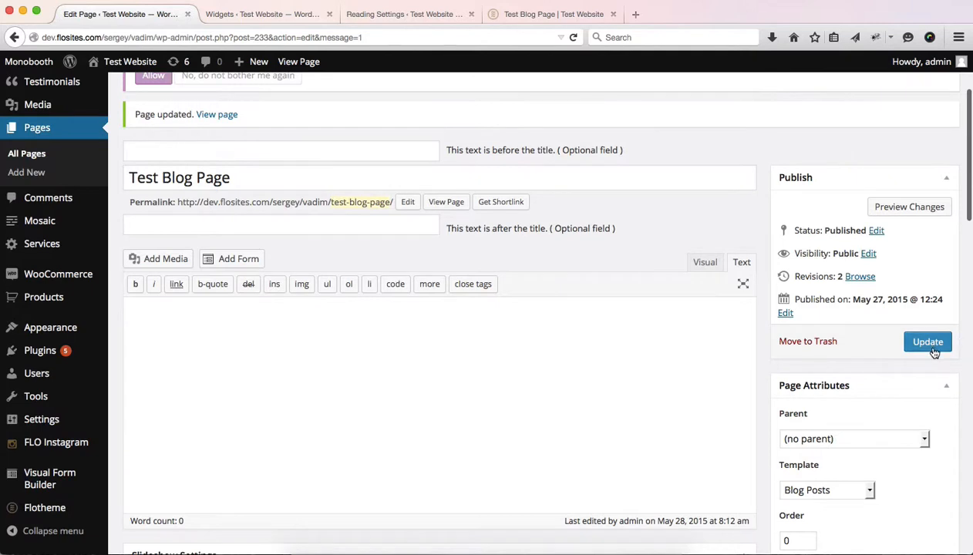
click(926, 342)
Reload the live Test Blog Page and examine its post grid and the widget area below it
key(ctrl+shift+Tab)
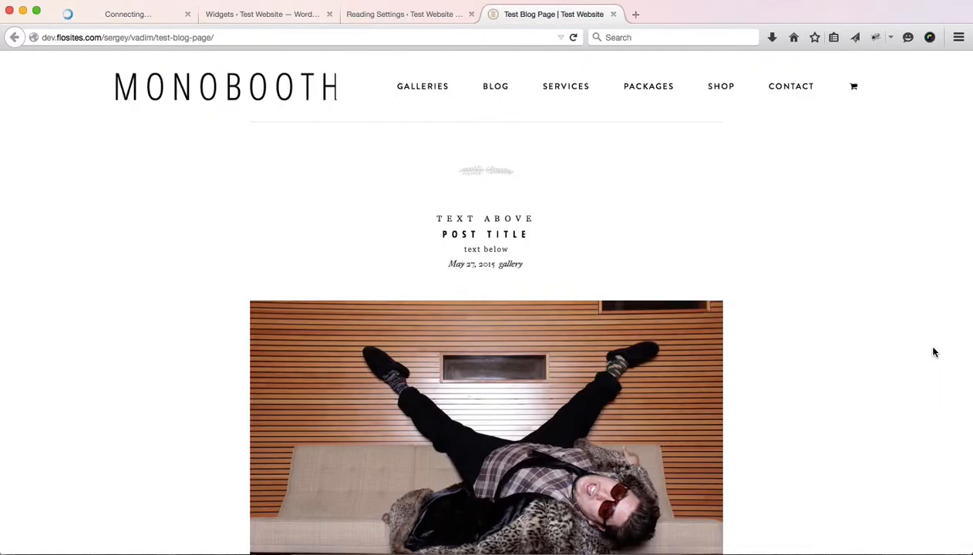
key(super+r)
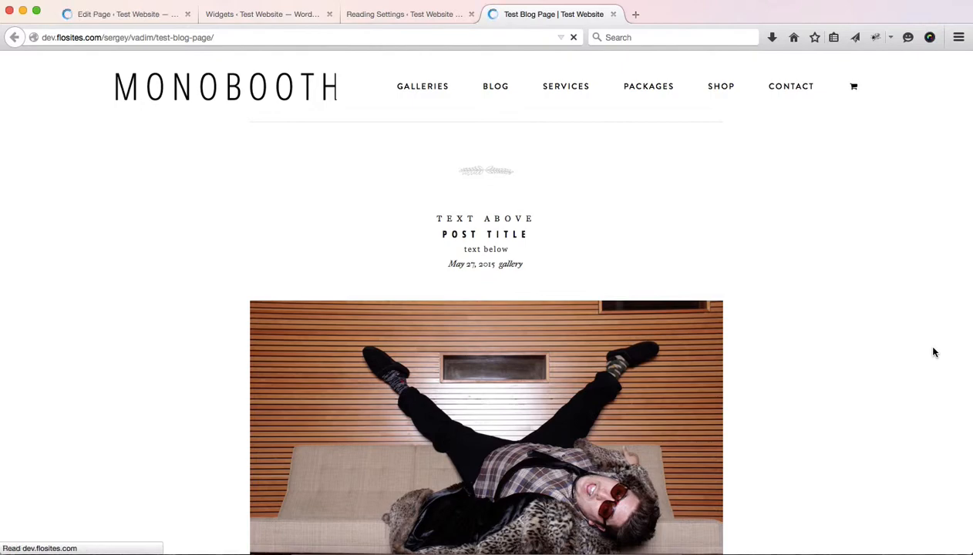
scroll(862, 343, down, 3)
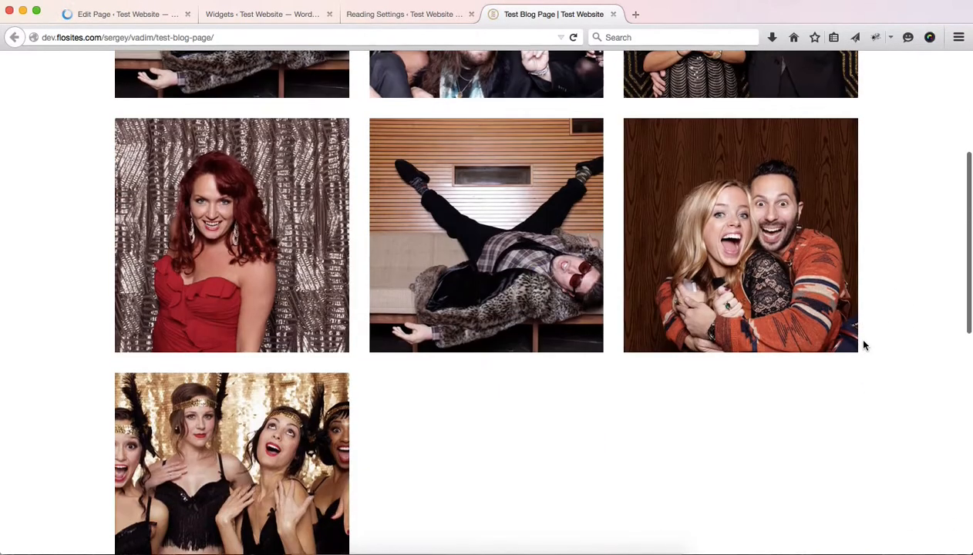
scroll(864, 345, down, 3)
scroll(863, 345, up, 7)
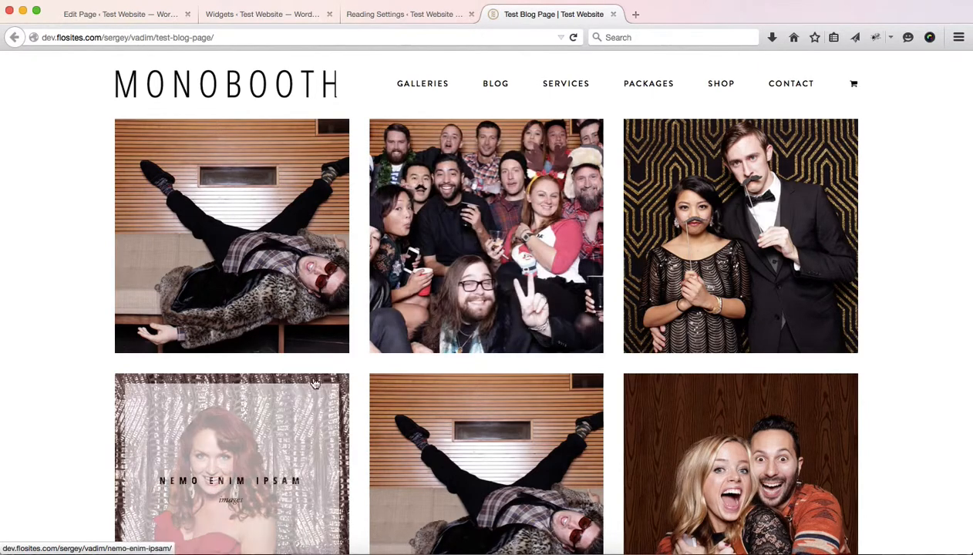
scroll(351, 290, down, 10)
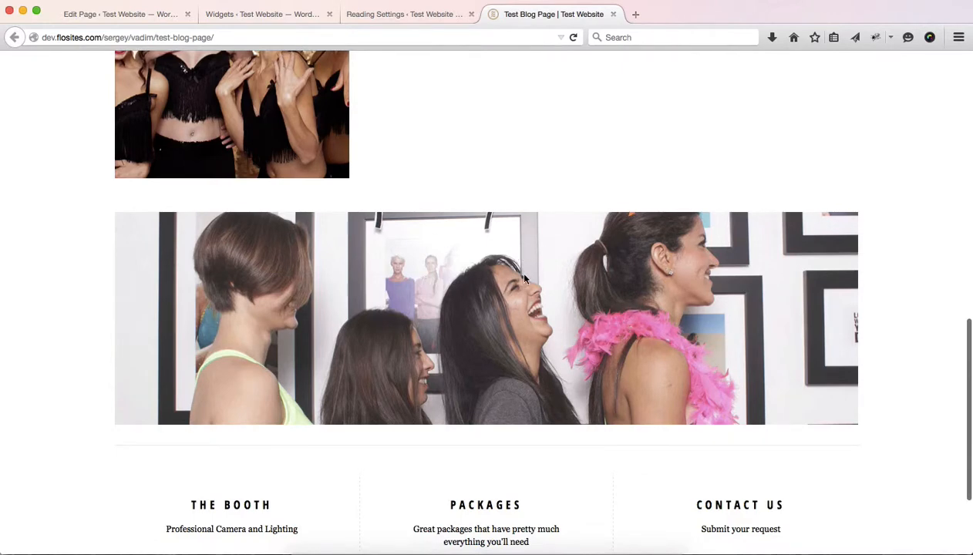
Go back to the page editor and set the widget area located below the page content to No
key(ctrl+Tab)
scroll(306, 388, down, 10)
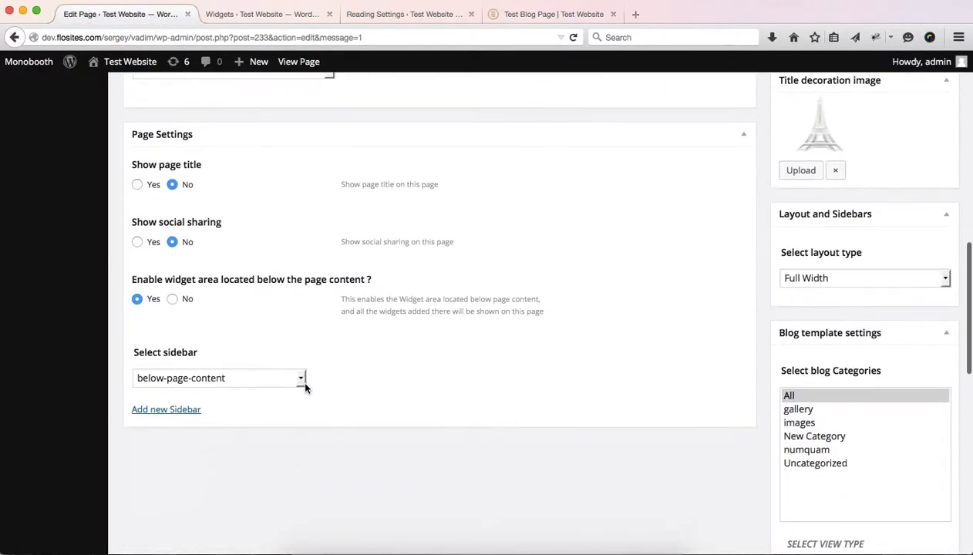
click(508, 16)
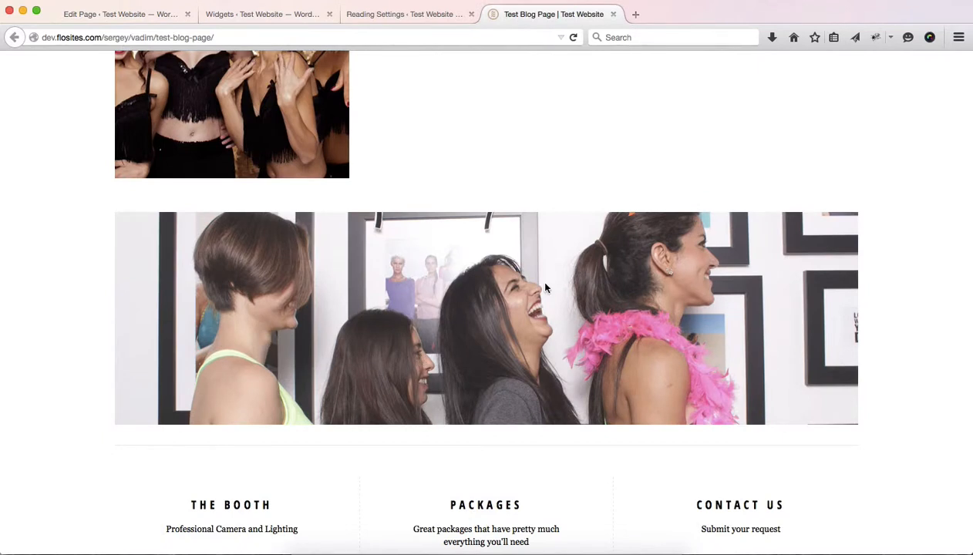
key(ctrl+Tab)
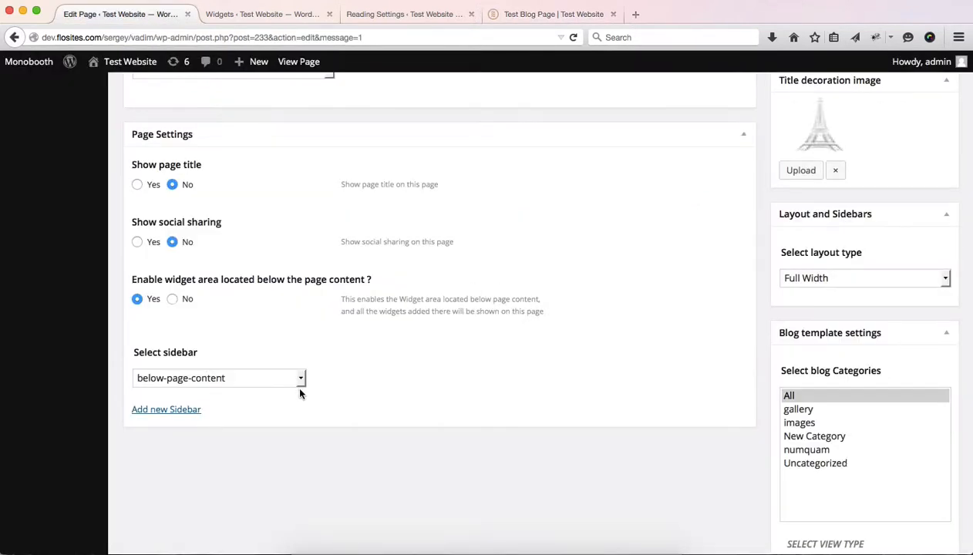
click(250, 378)
click(175, 303)
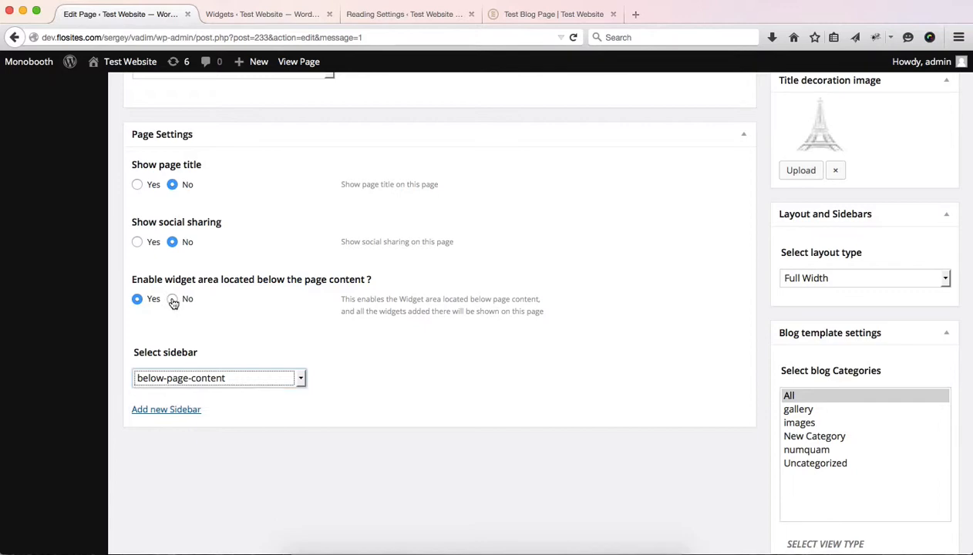
click(172, 301)
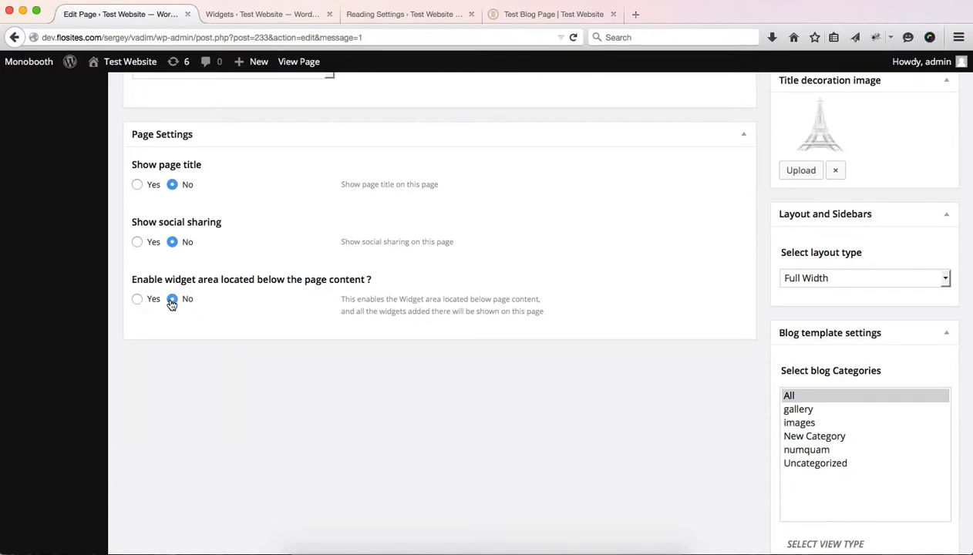
scroll(618, 345, up, 5)
scroll(620, 341, up, 3)
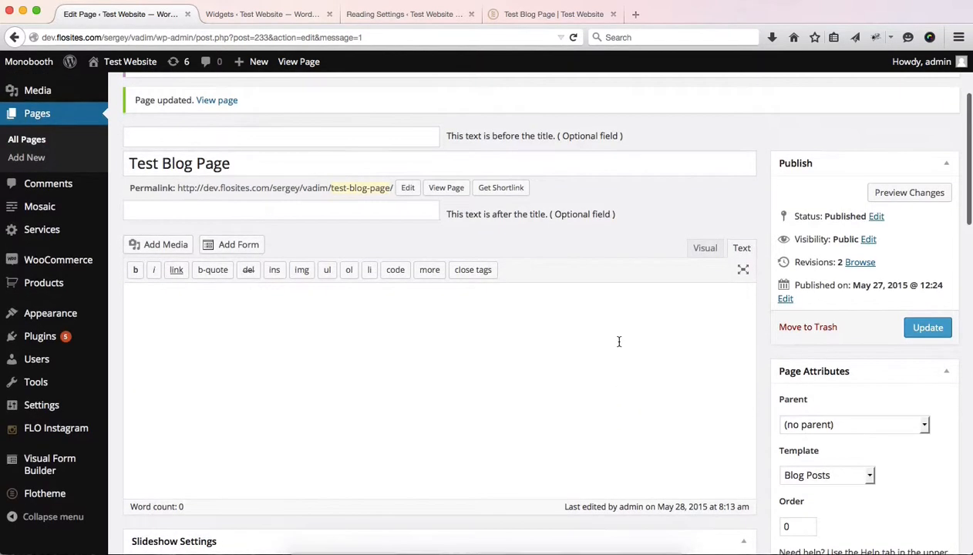
Try the third, second, fifth and fourth view types in the blog template settings to compare their options
scroll(620, 341, down, 10)
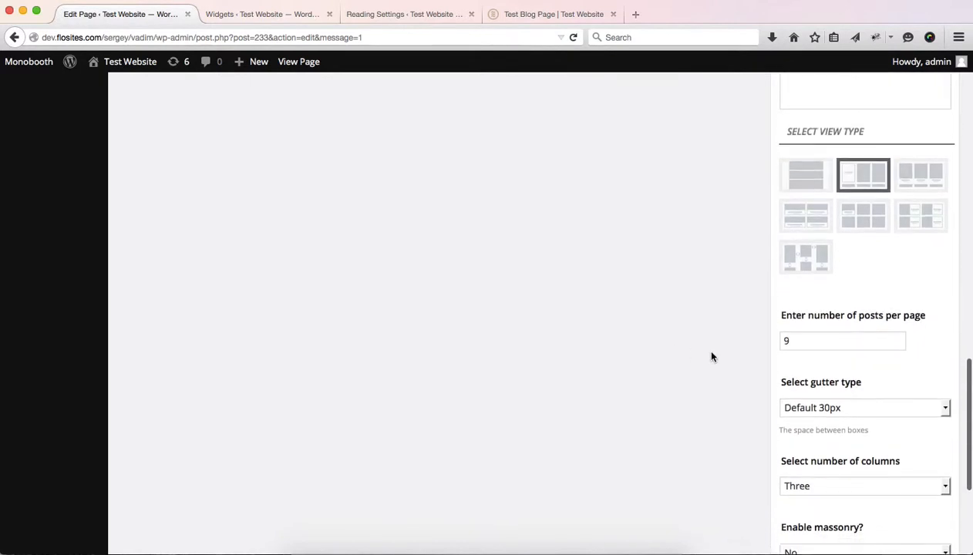
key(super+minus)
scroll(712, 356, down, 1)
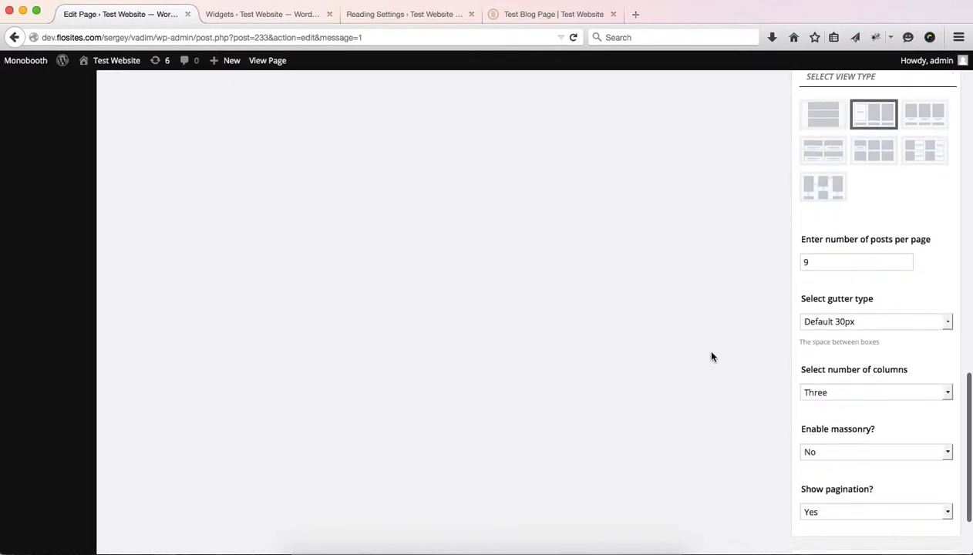
click(918, 113)
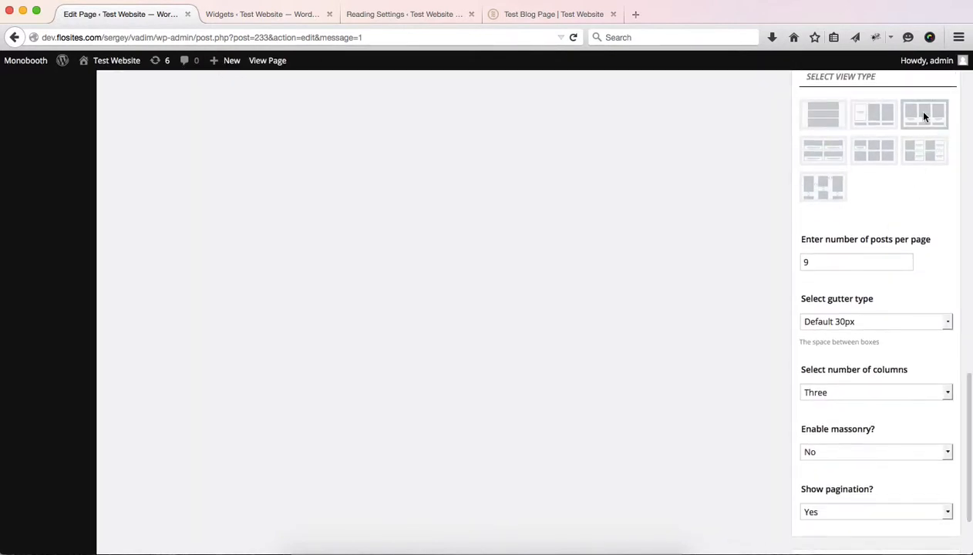
click(871, 121)
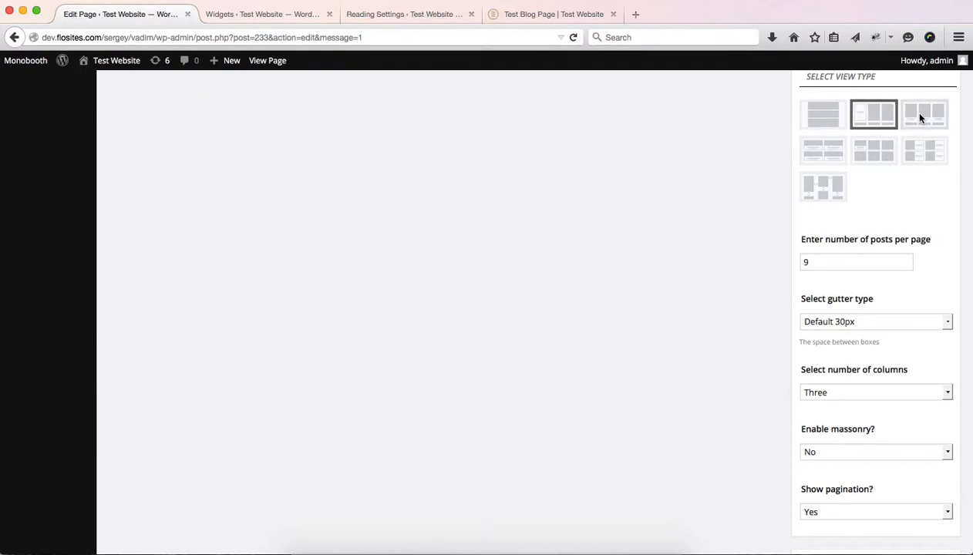
click(920, 118)
click(876, 156)
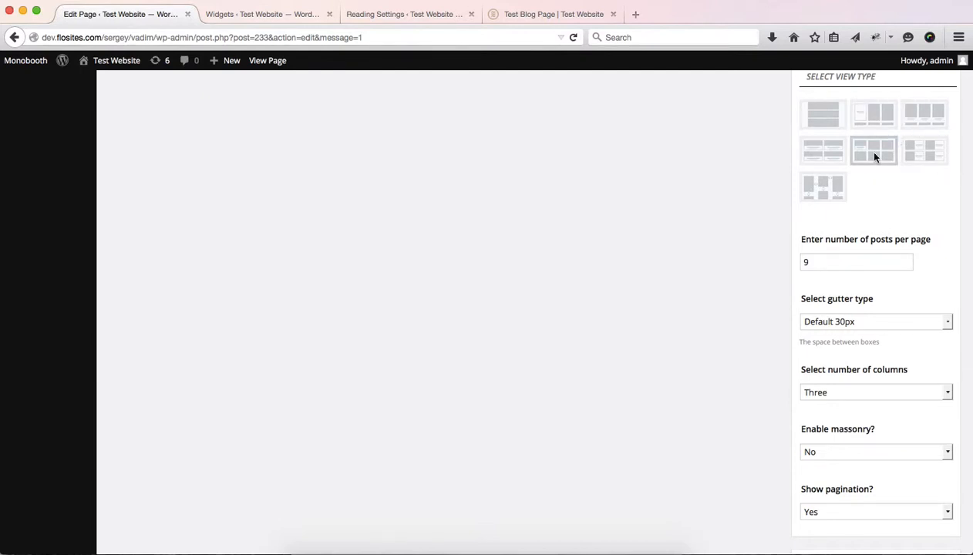
click(819, 158)
scroll(851, 363, down, 2)
scroll(853, 363, up, 2)
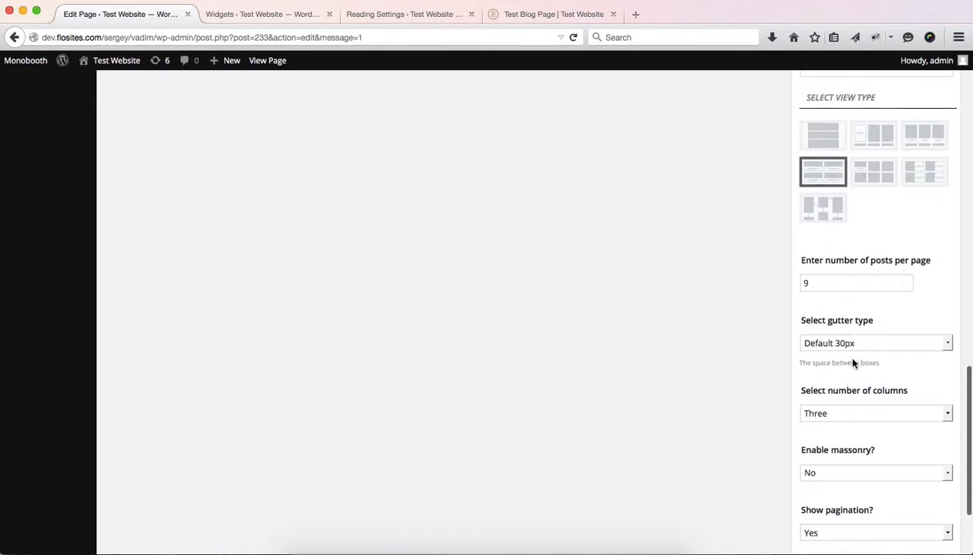
Choose the sixth view type, with alternating image and text boxes, after trying the seventh one
click(932, 178)
click(817, 210)
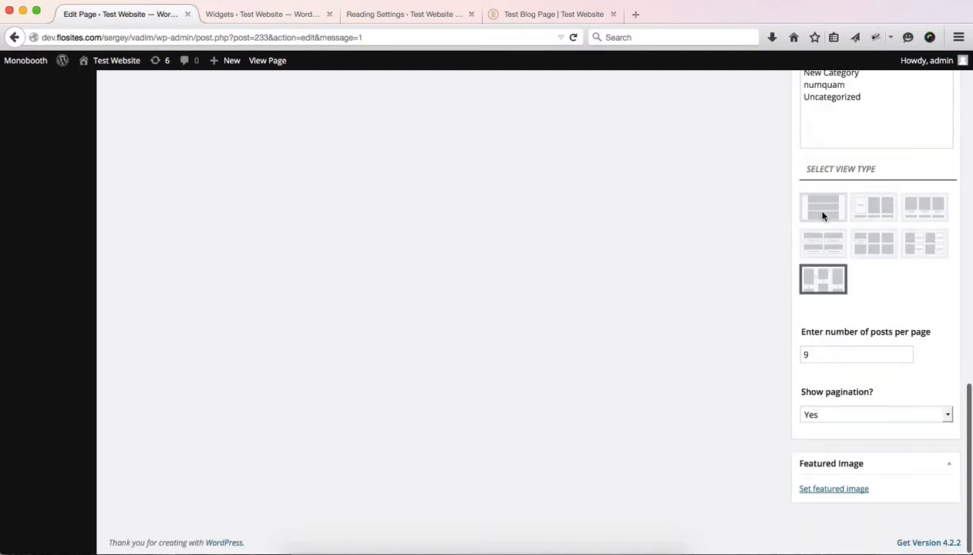
click(924, 242)
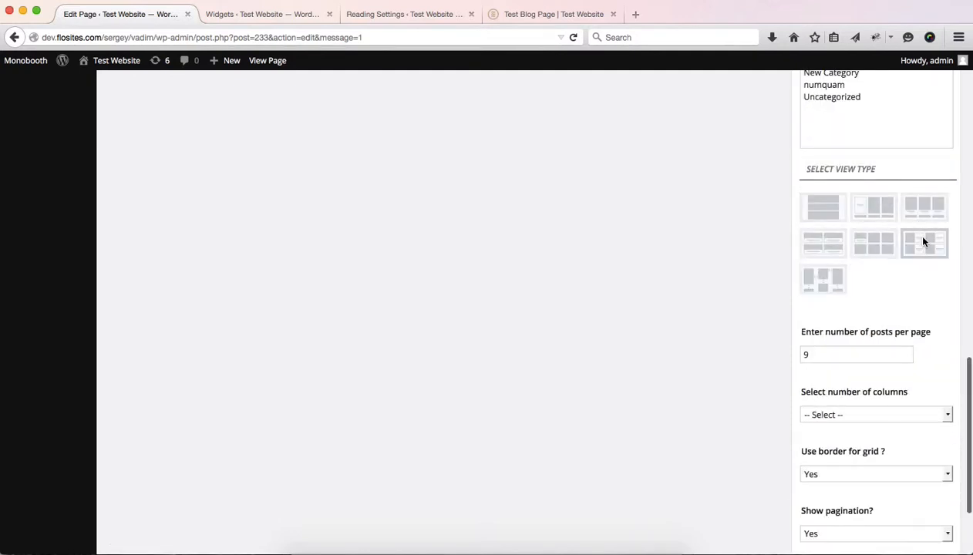
key(super+plus)
scroll(924, 242, down, 3)
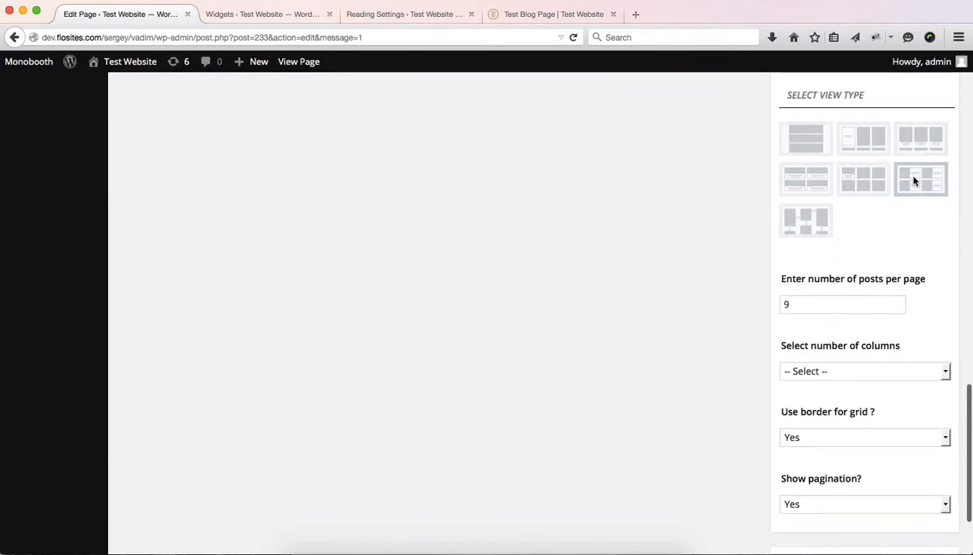
Set the number of posts per page to 6 in the blog template settings
click(814, 306)
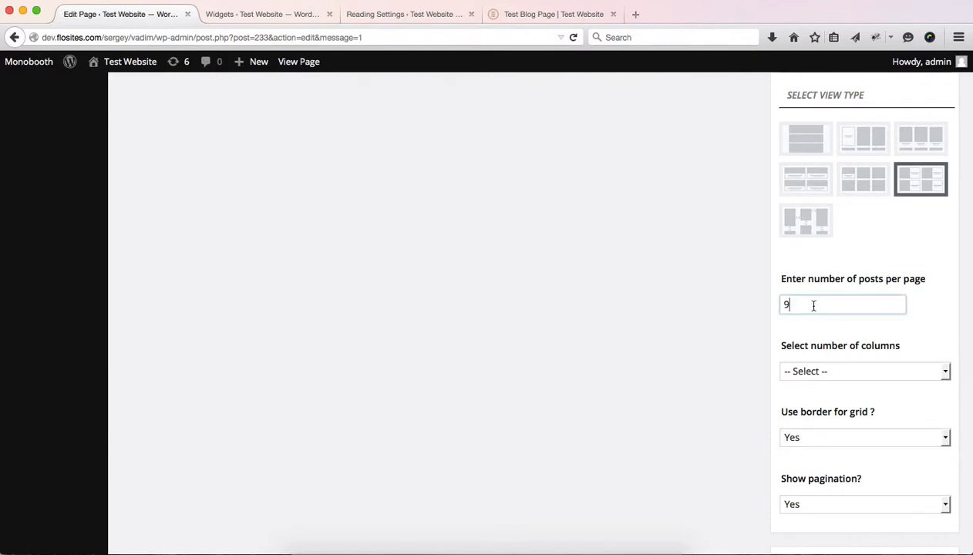
key(BackSpace)
text(6)
key(Tab)
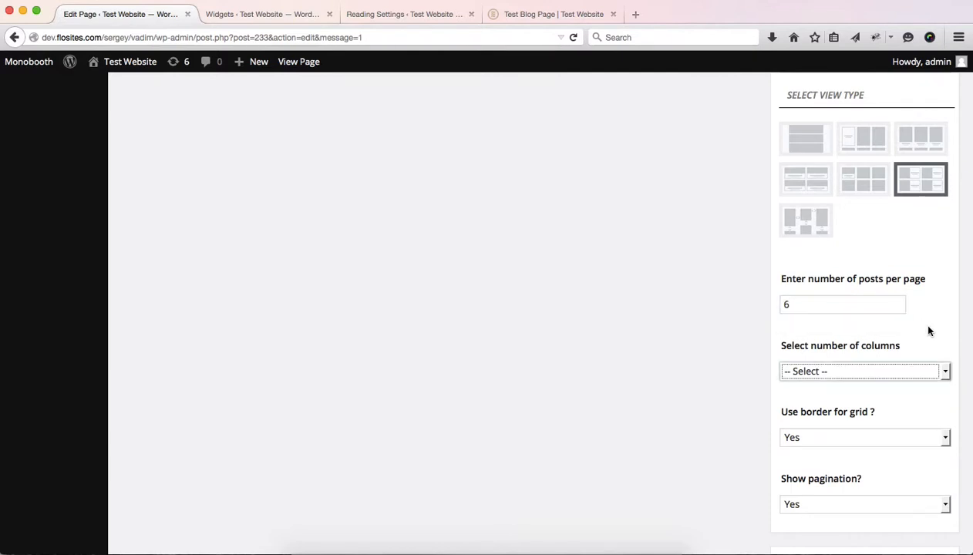
Try Two columns, then set the number of columns to One and keep the grid border at Yes
scroll(930, 331, down, 1)
scroll(930, 331, down, 1)
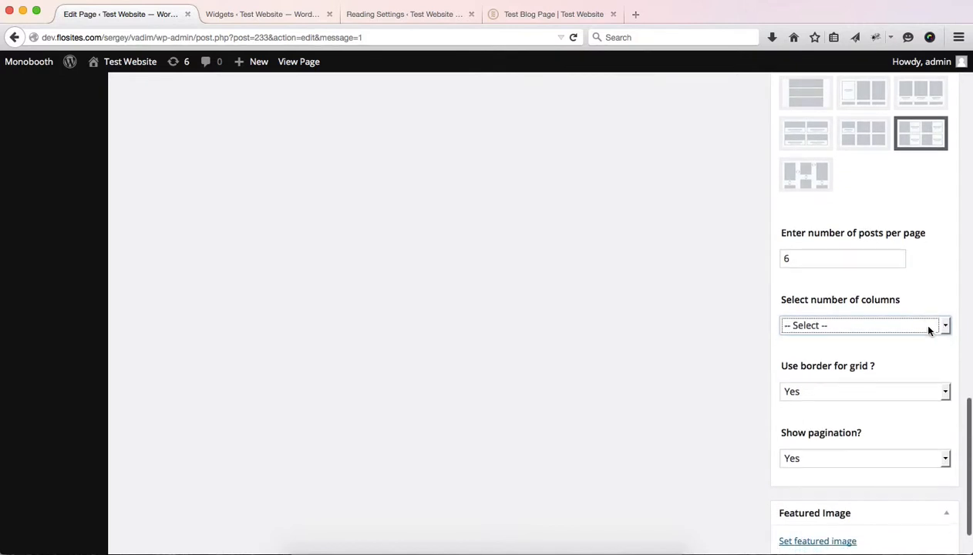
click(841, 329)
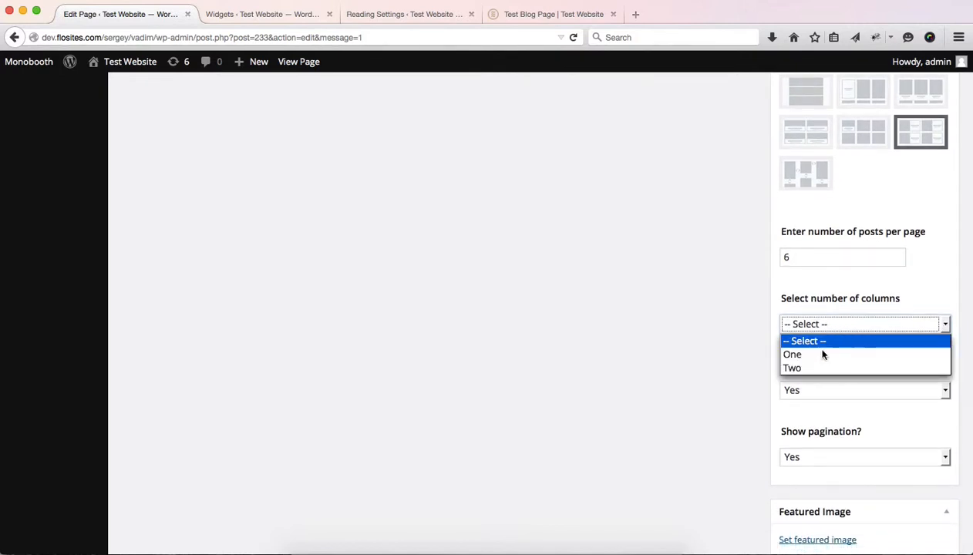
click(809, 369)
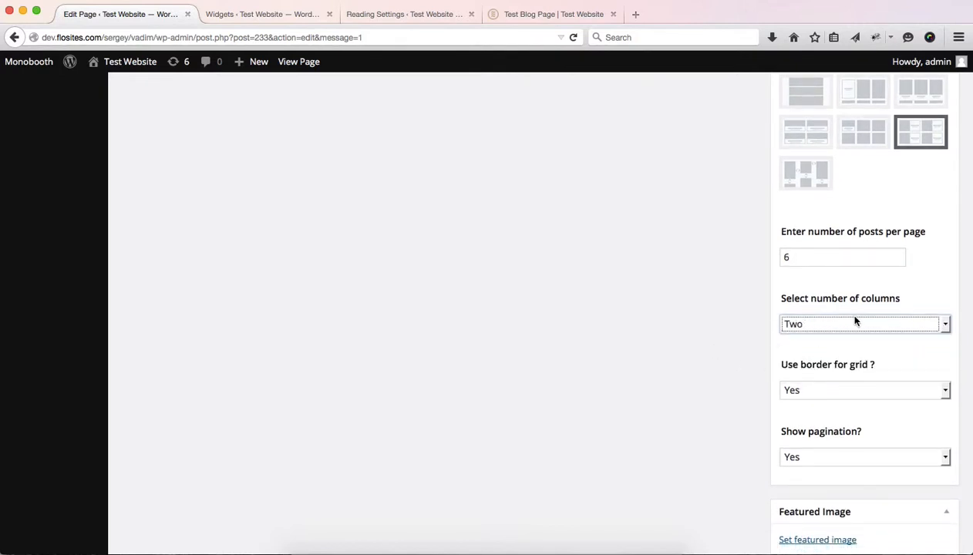
click(834, 329)
click(793, 353)
scroll(693, 333, down, 2)
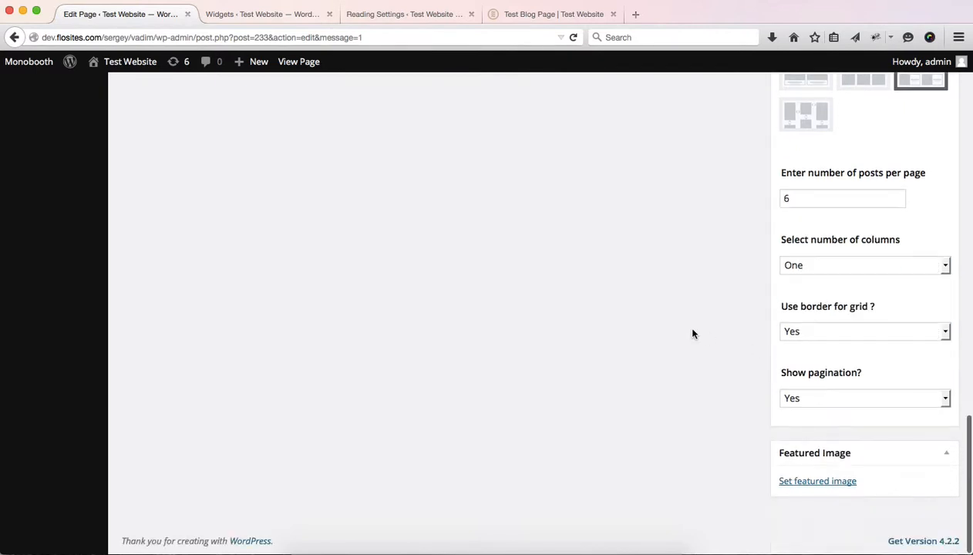
click(836, 338)
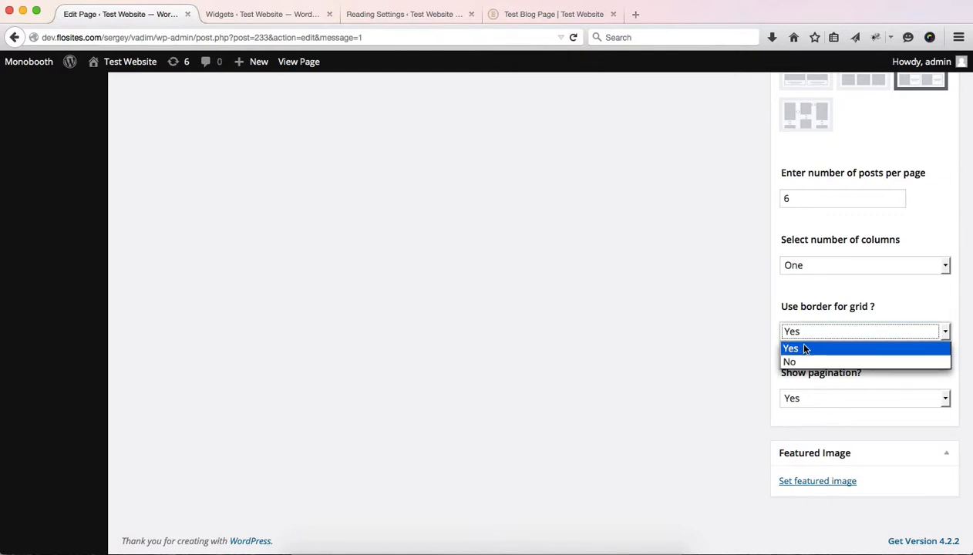
click(804, 349)
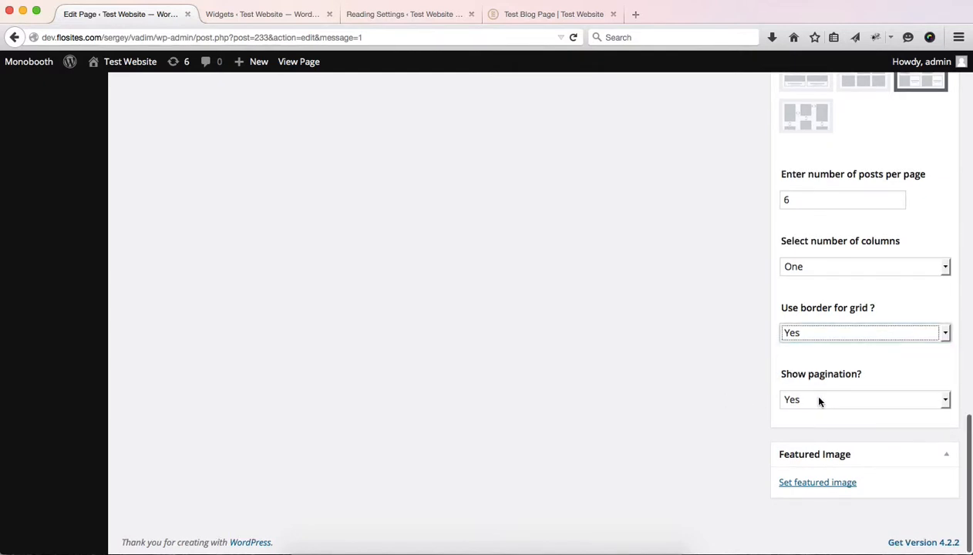
Update Test Blog Page and reload its live version to view the post layout from the top
scroll(884, 171, up, 15)
scroll(884, 171, up, 3)
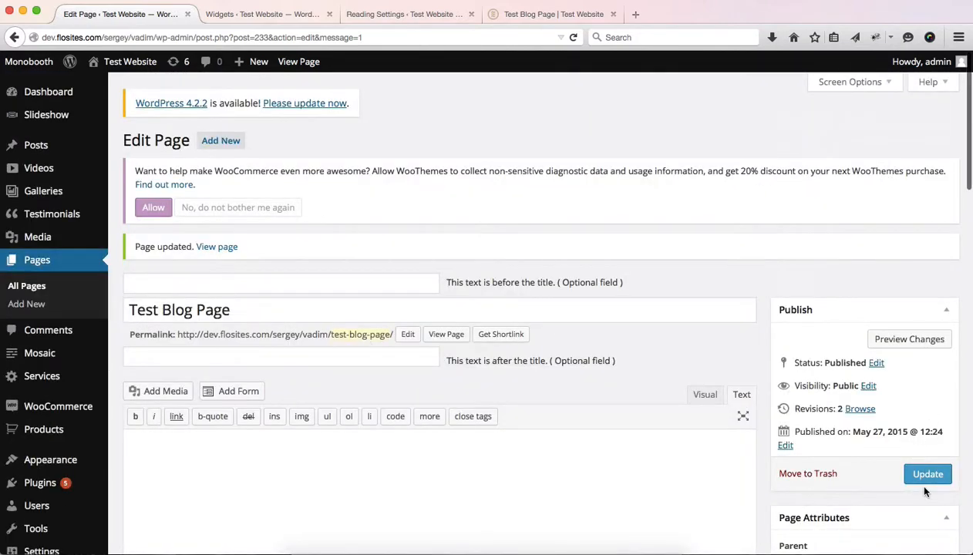
click(917, 477)
key(ctrl+shift+Tab)
key(super+r)
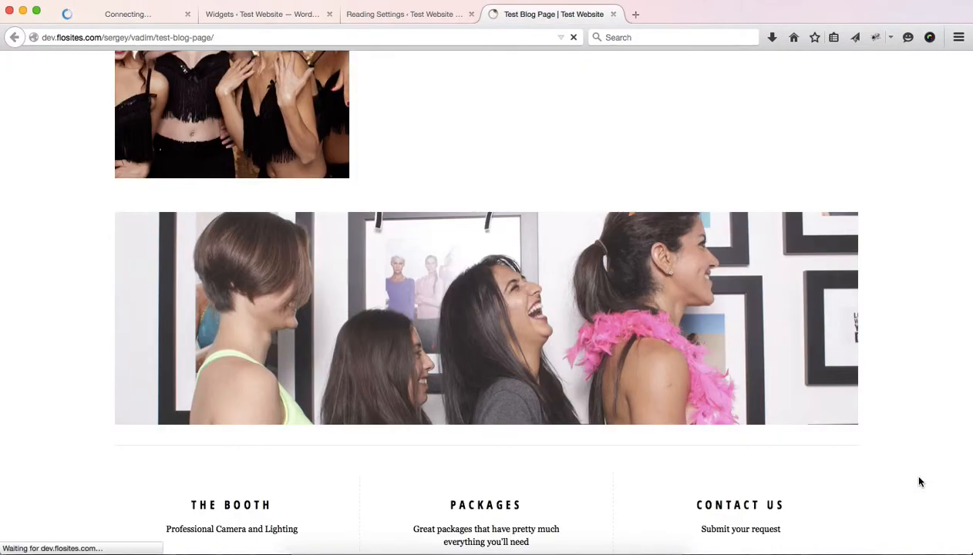
scroll(794, 280, up, 10)
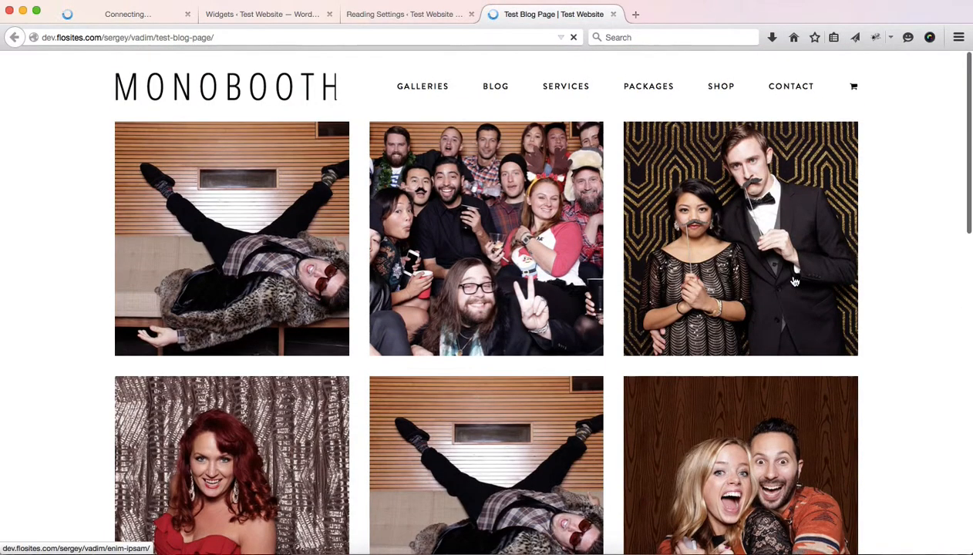
Check the one-column post layout on the live page and set the number of columns to Two in the blog template settings
scroll(795, 282, up, 10)
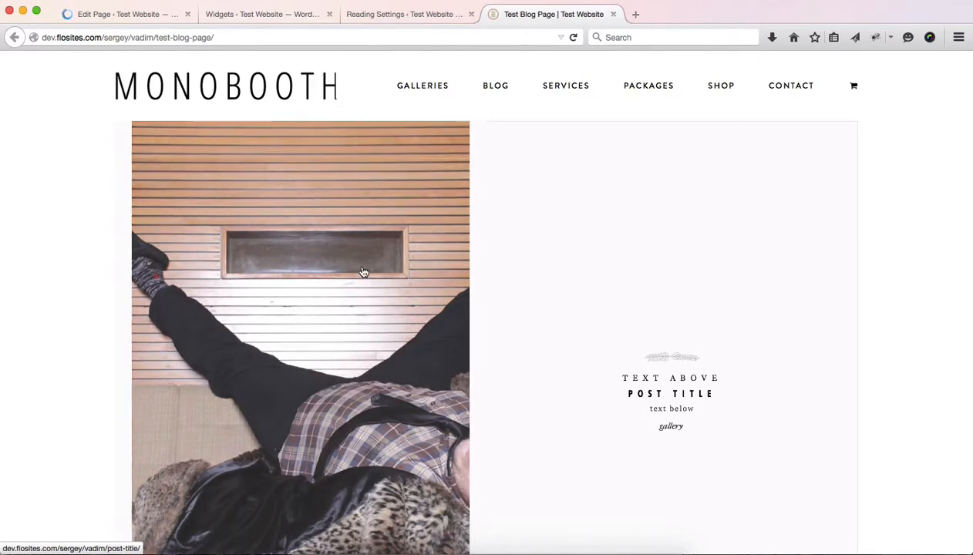
scroll(682, 306, down, 3)
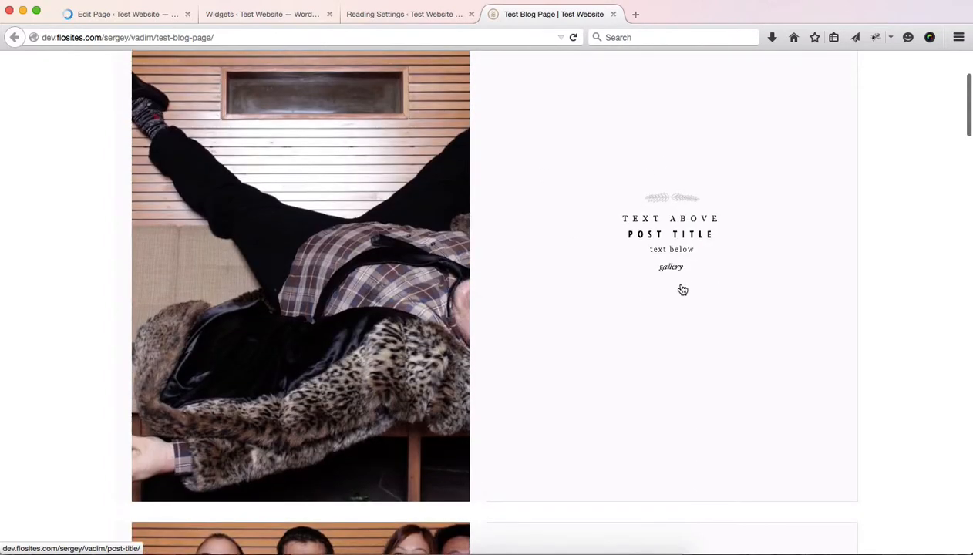
key(super+1)
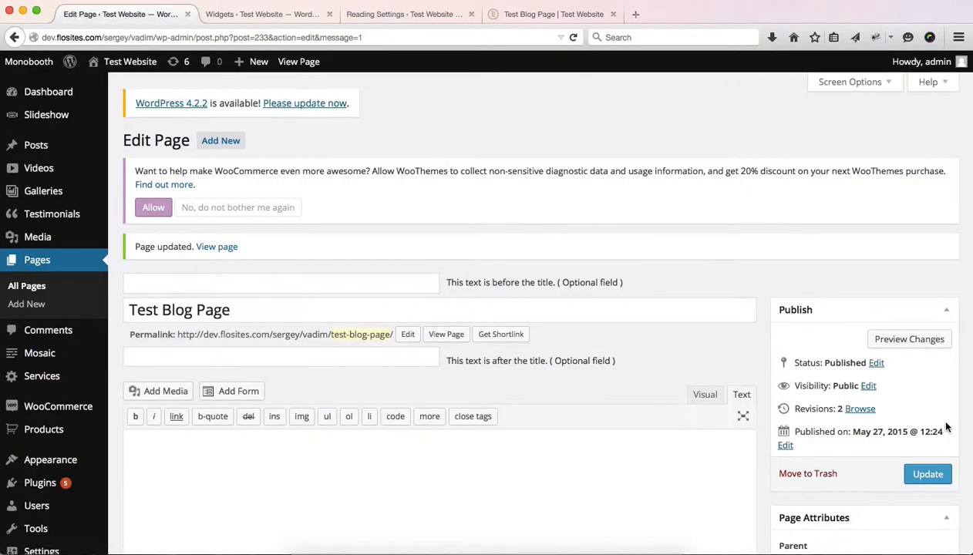
scroll(938, 420, down, 15)
scroll(947, 427, down, 5)
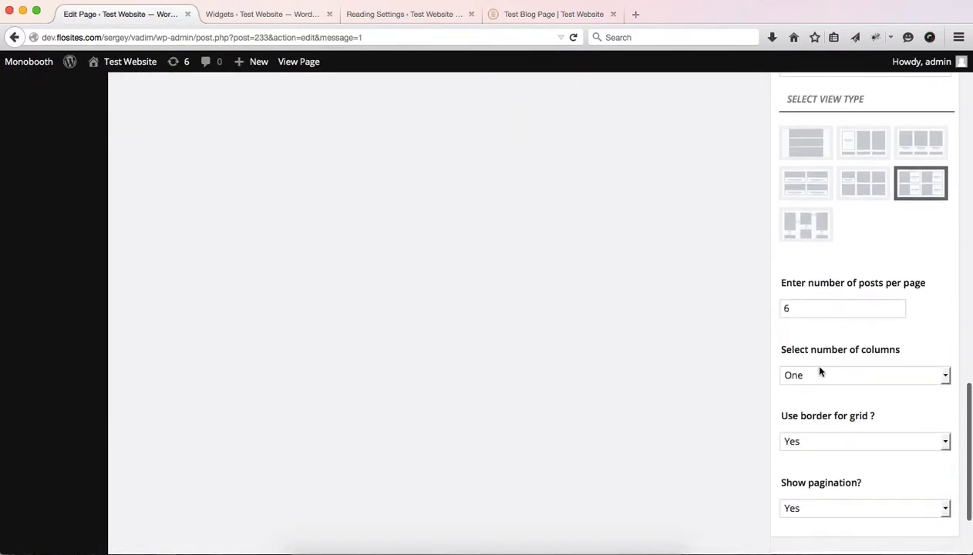
click(815, 376)
click(801, 418)
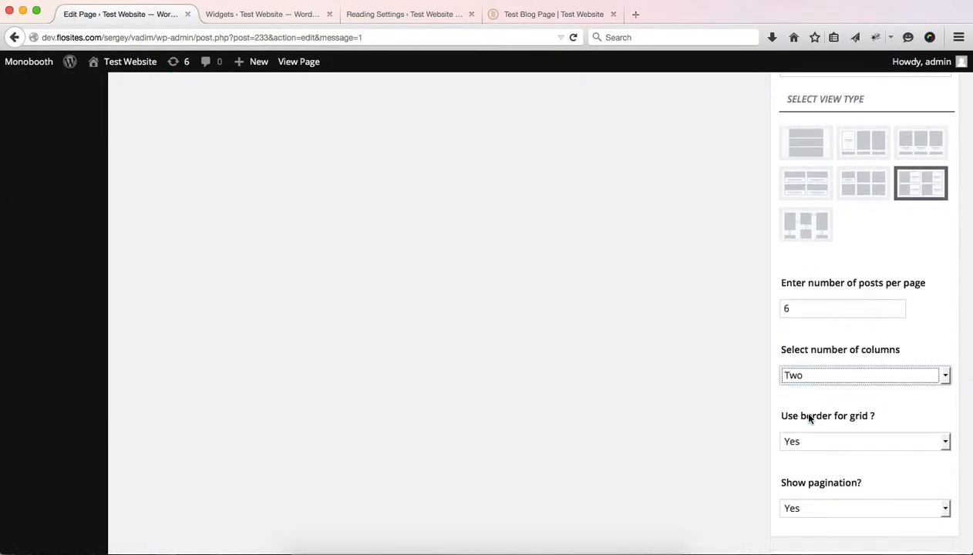
Update Test Blog Page with the two-column setting and reload its live version
scroll(657, 425, up, 7)
scroll(656, 425, up, 15)
click(923, 475)
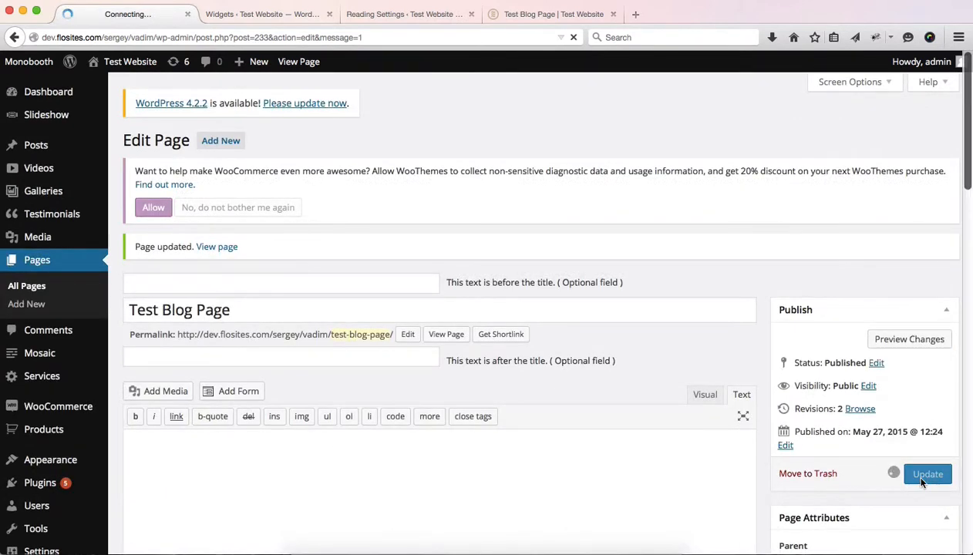
key(ctrl+shift+Tab)
key(super+r)
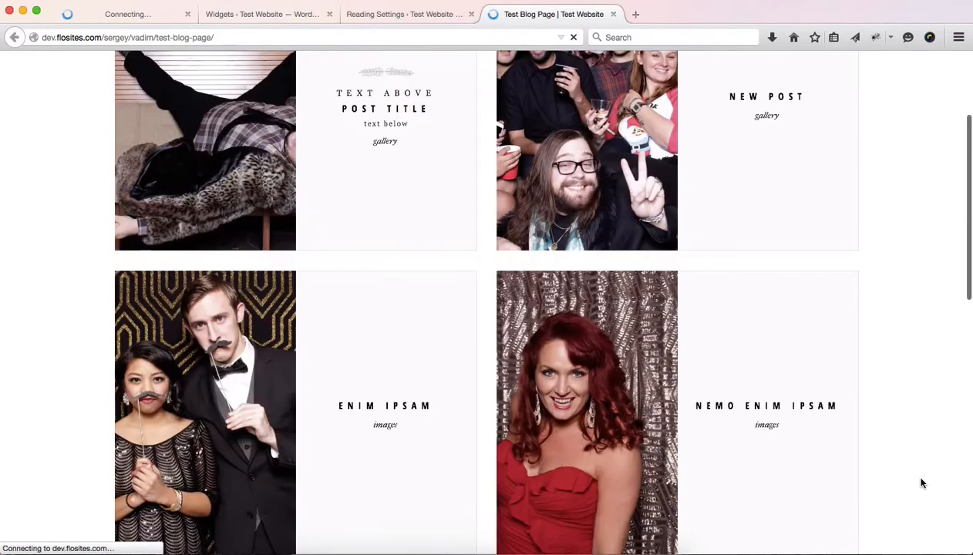
Look through the two-column post layout on the live page and go to the next page of posts
scroll(924, 483, up, 3)
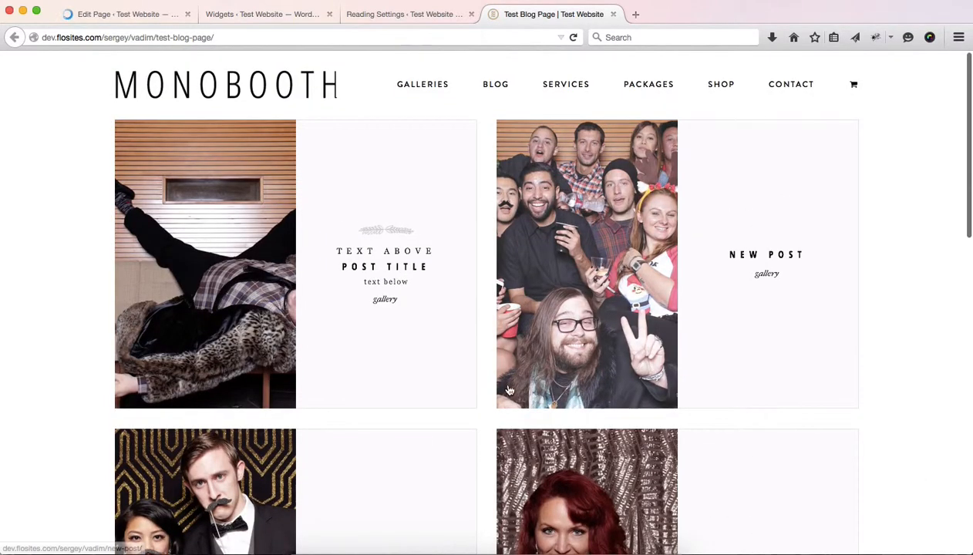
scroll(884, 187, down, 3)
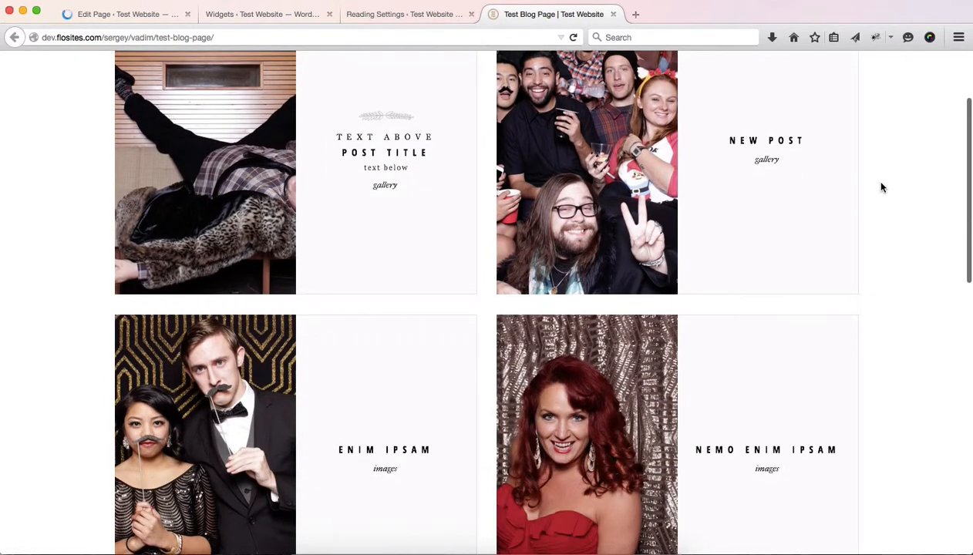
scroll(883, 188, down, 5)
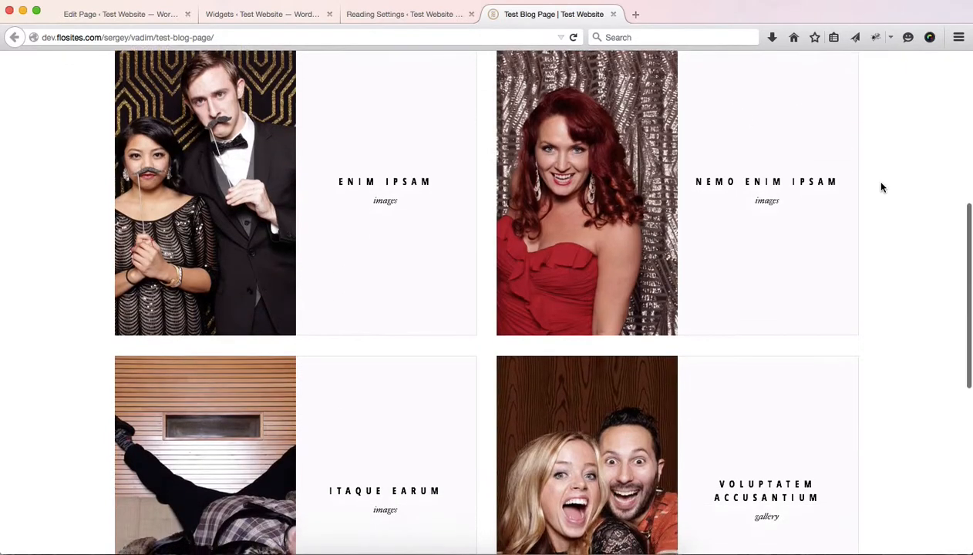
scroll(883, 187, down, 5)
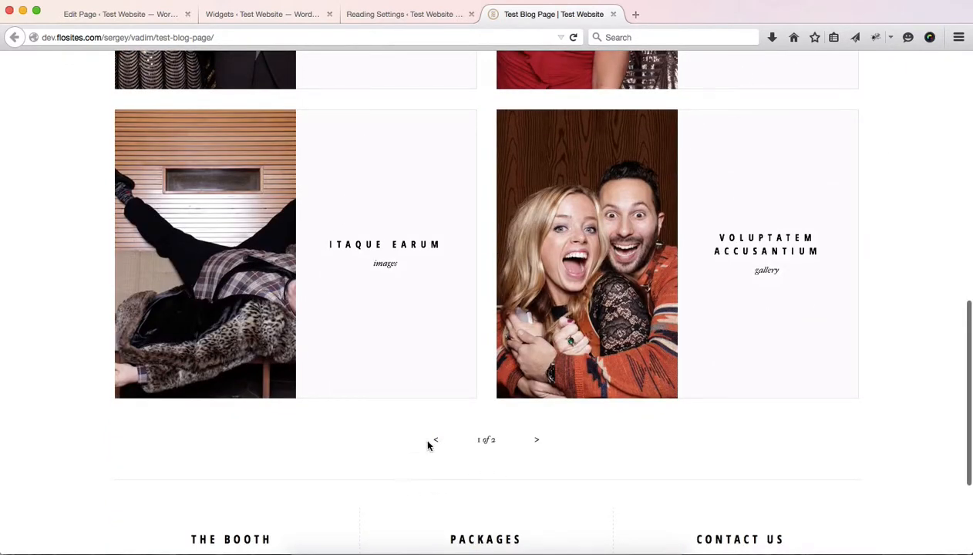
click(540, 439)
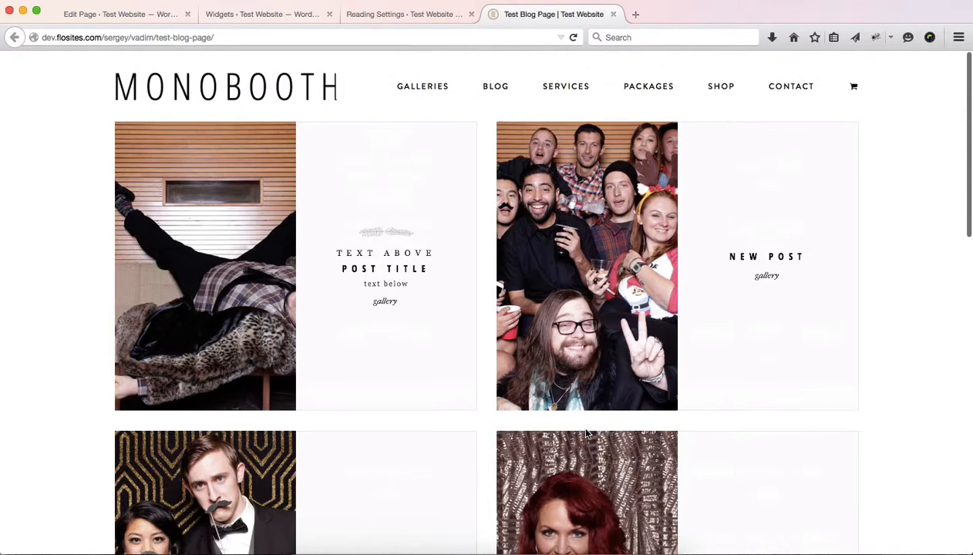
Choose the seventh view type for Test Blog Page and check its posts per page and pagination settings
key(ctrl+Tab)
scroll(769, 397, down, 15)
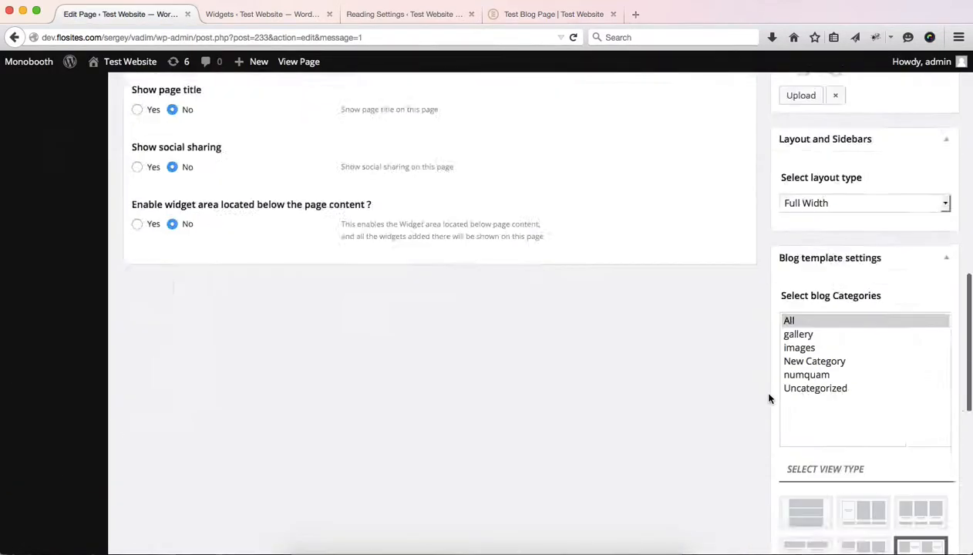
click(797, 372)
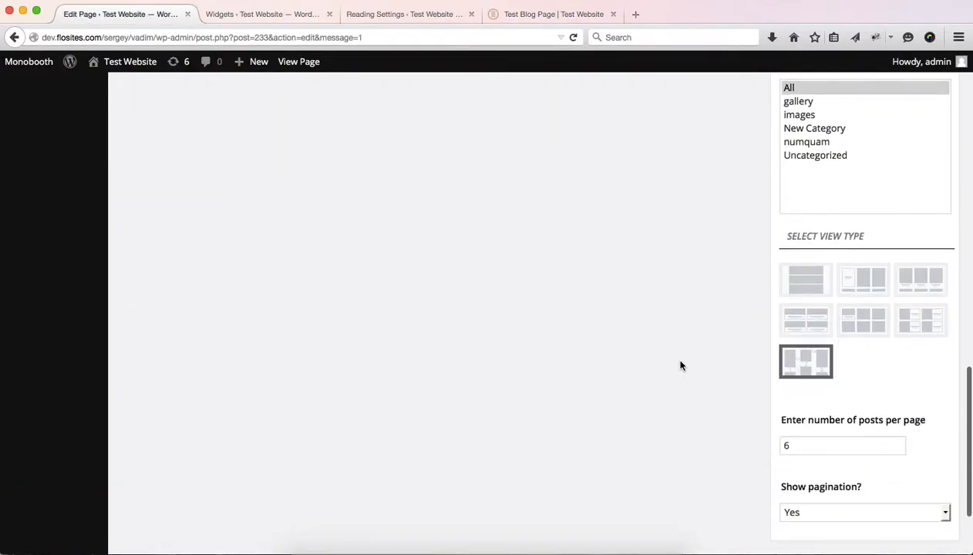
scroll(680, 365, down, 3)
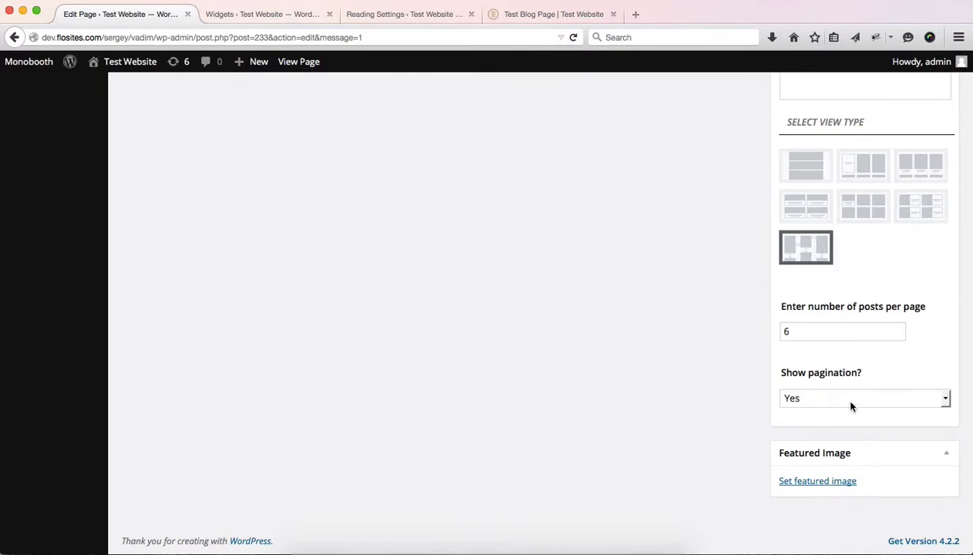
Update Test Blog Page with the seventh view type and reload its live version to see the layout
scroll(852, 407, up, 10)
click(928, 473)
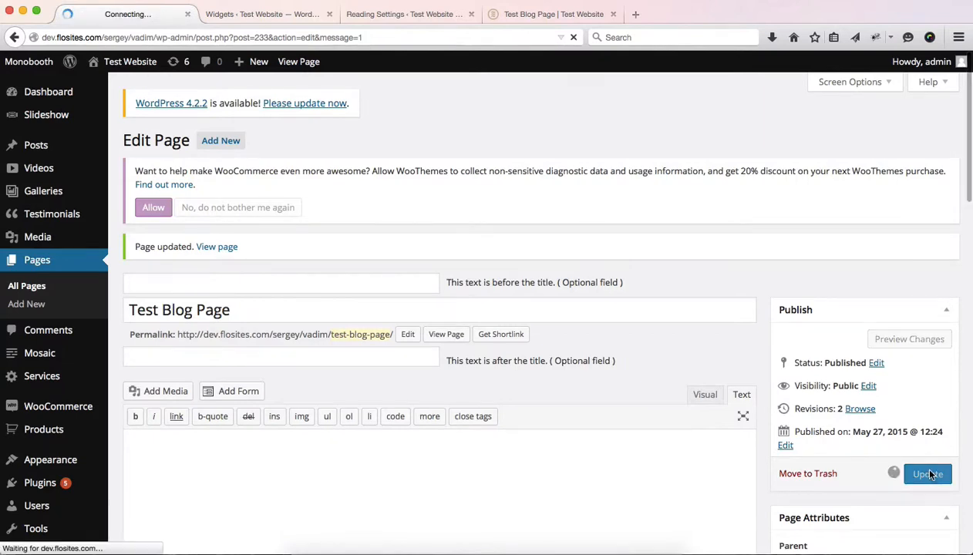
key(ctrl+shift+Tab)
key(super+r)
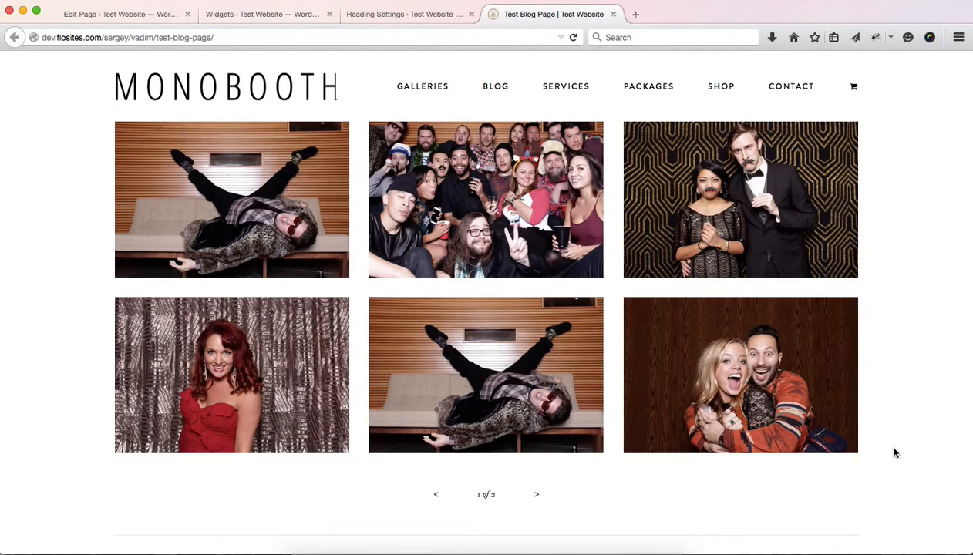
key(ctrl+Tab)
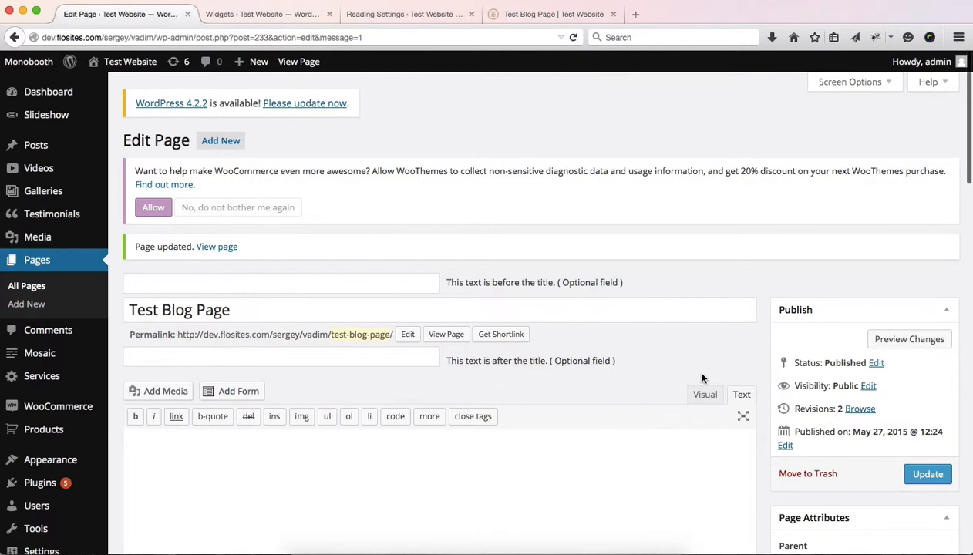
scroll(701, 377, down, 10)
scroll(702, 378, up, 10)
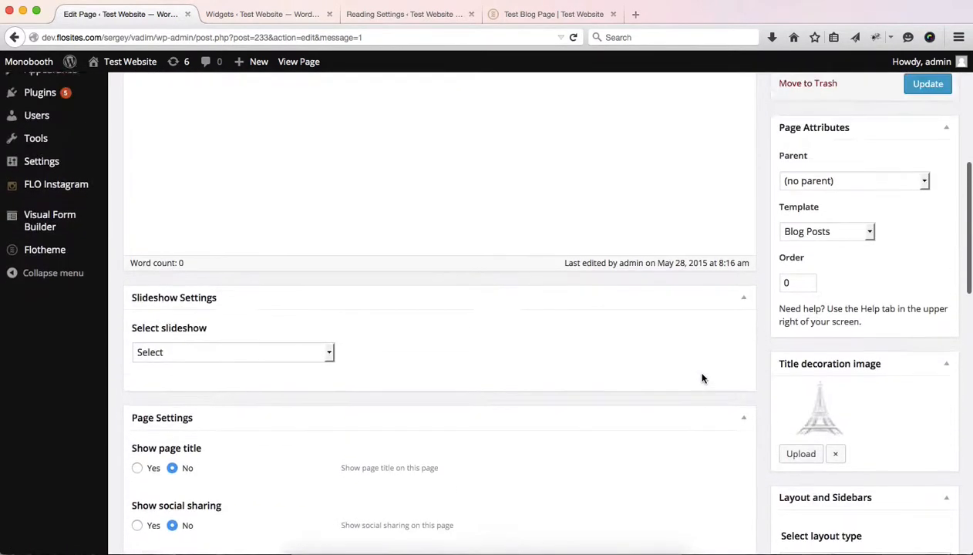
Review the Reading Settings and the available posts pages, keeping Posts page at — Select —
click(391, 17)
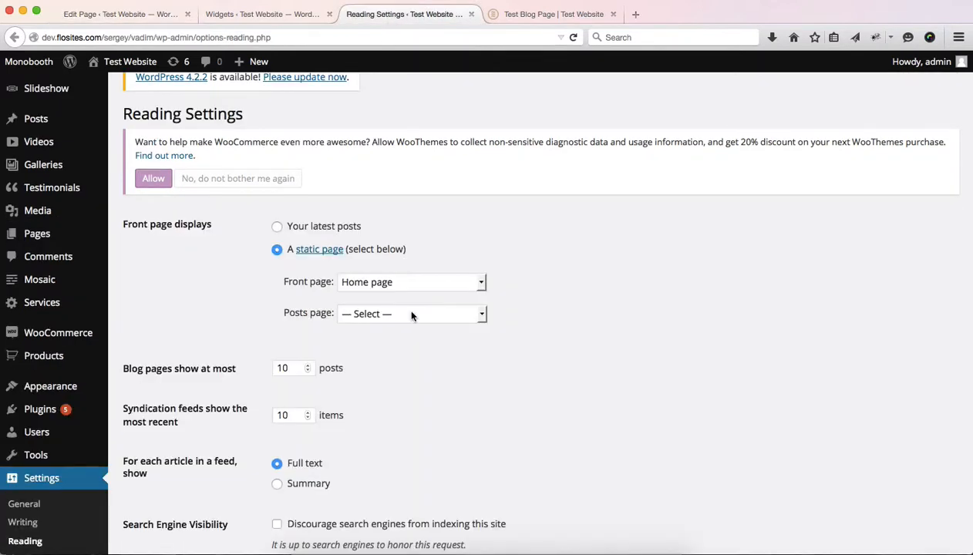
scroll(77, 447, down, 3)
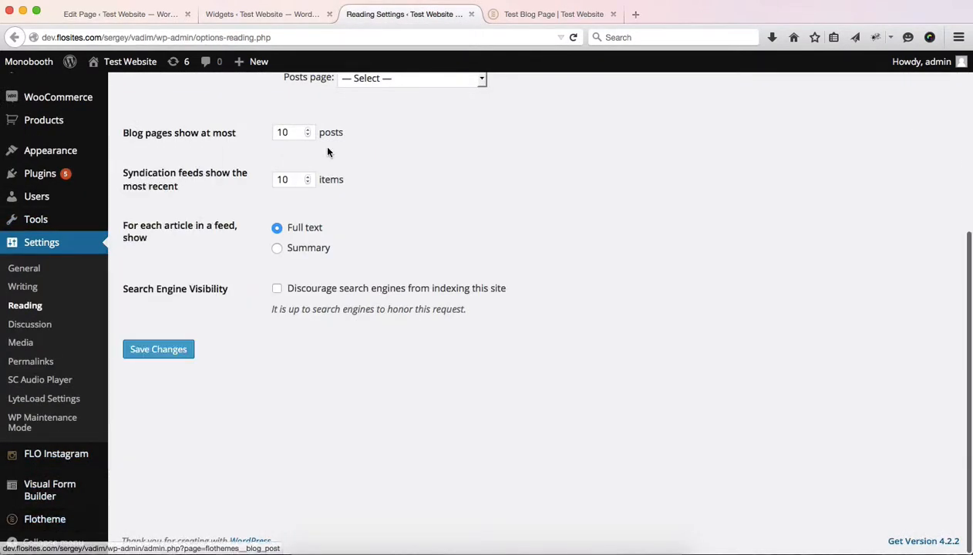
scroll(324, 153, up, 2)
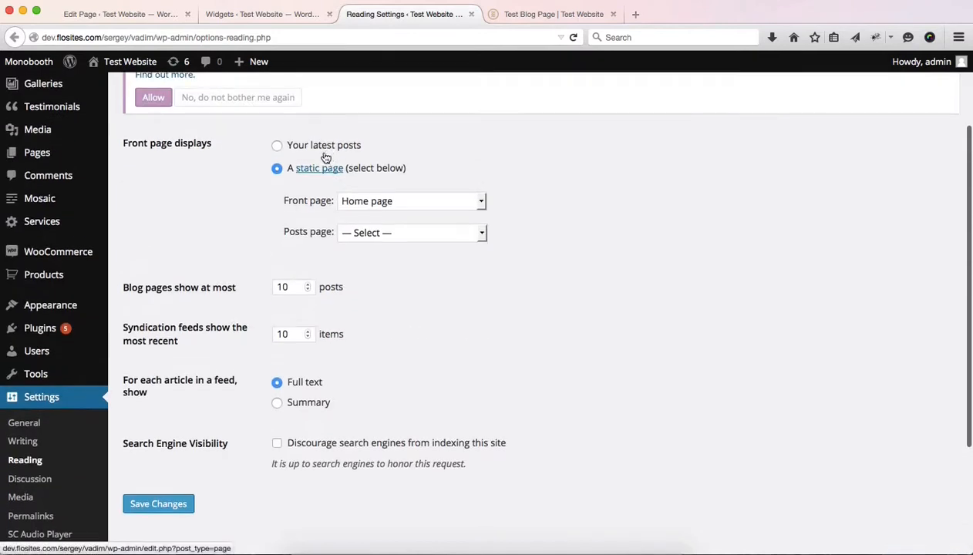
click(379, 233)
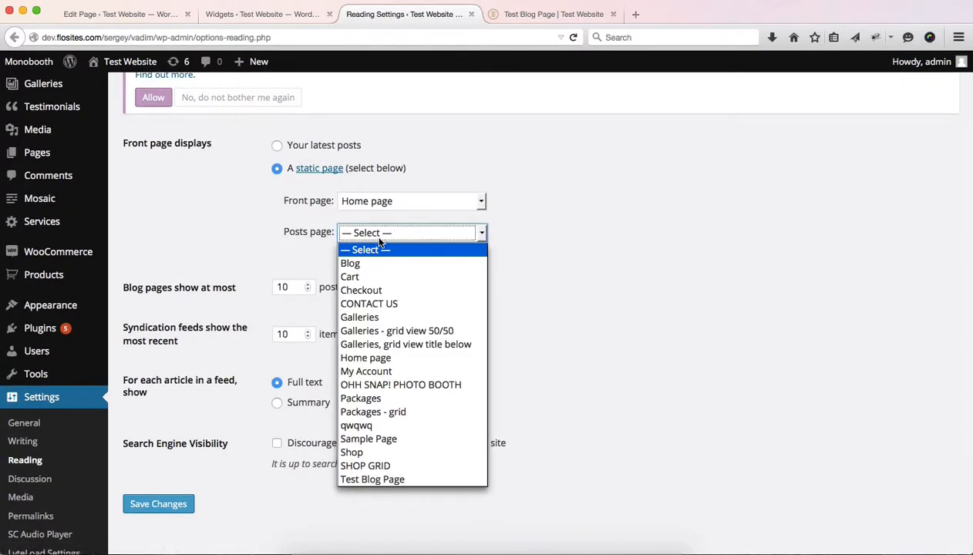
click(380, 245)
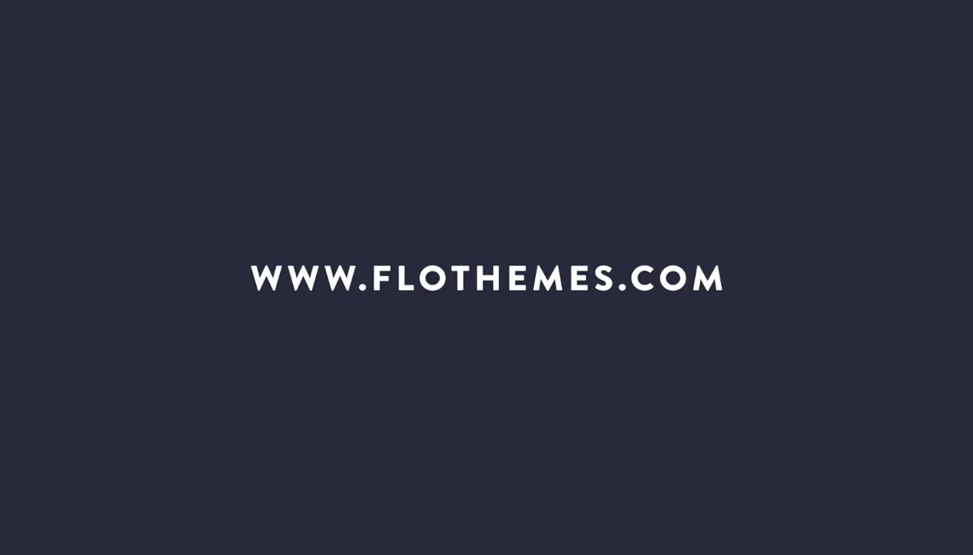